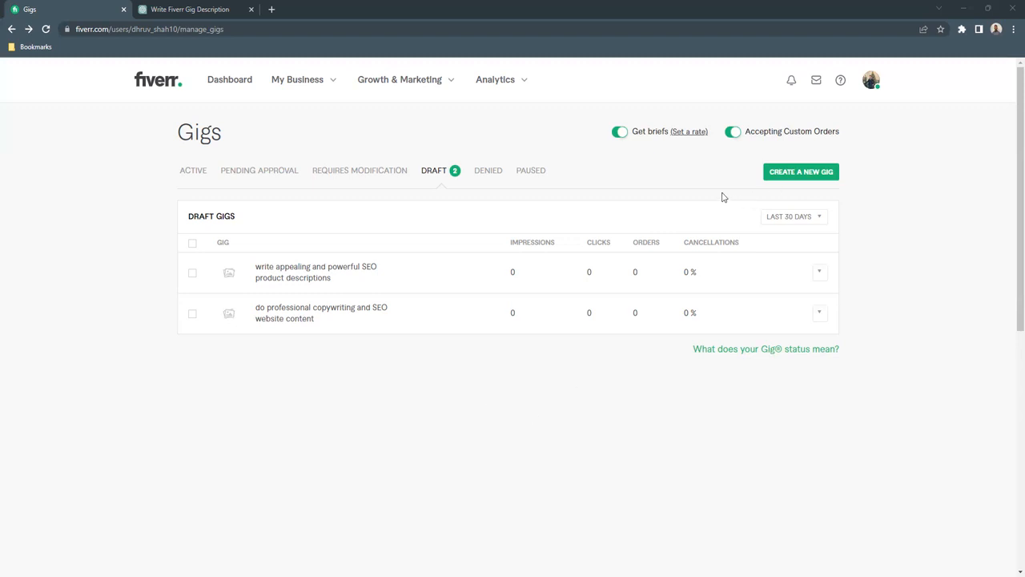
- Create a new gig titled "I will write engaging SEO articles and blogs"
{"action": "left_click", "coordinate": [801, 175]}
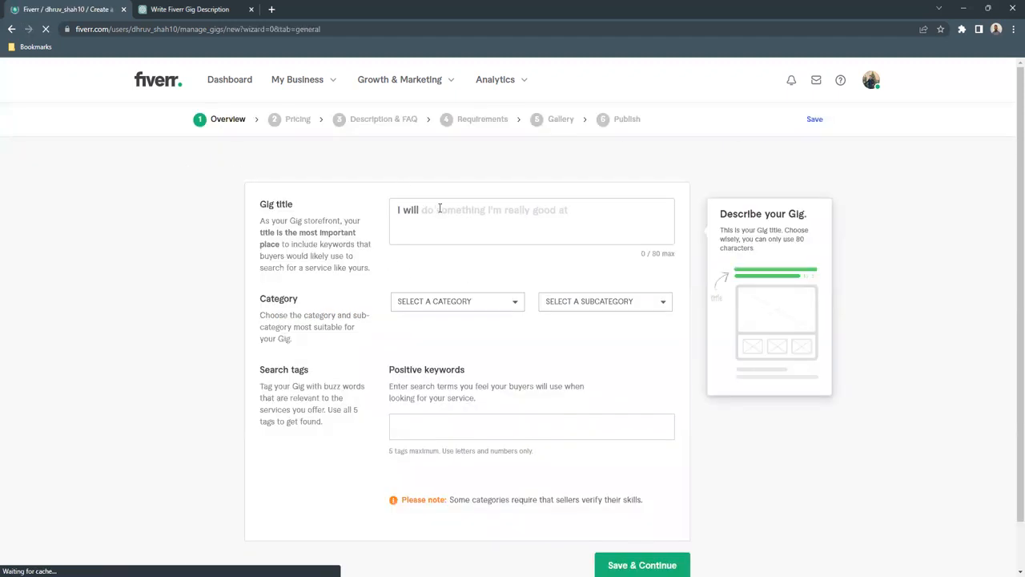
{"action": "left_click", "coordinate": [439, 208]}
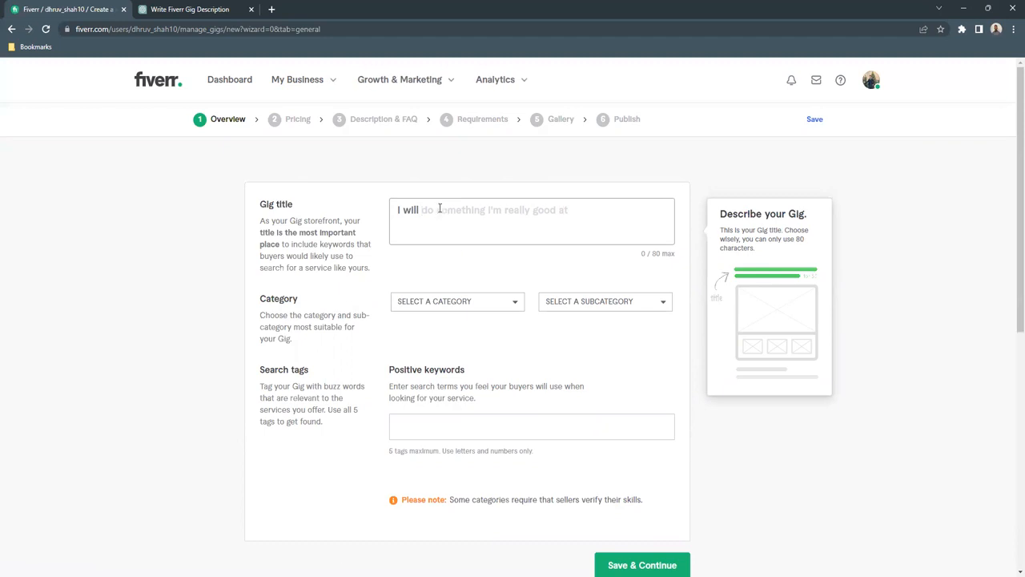
{"action": "type", "text": "write e"}
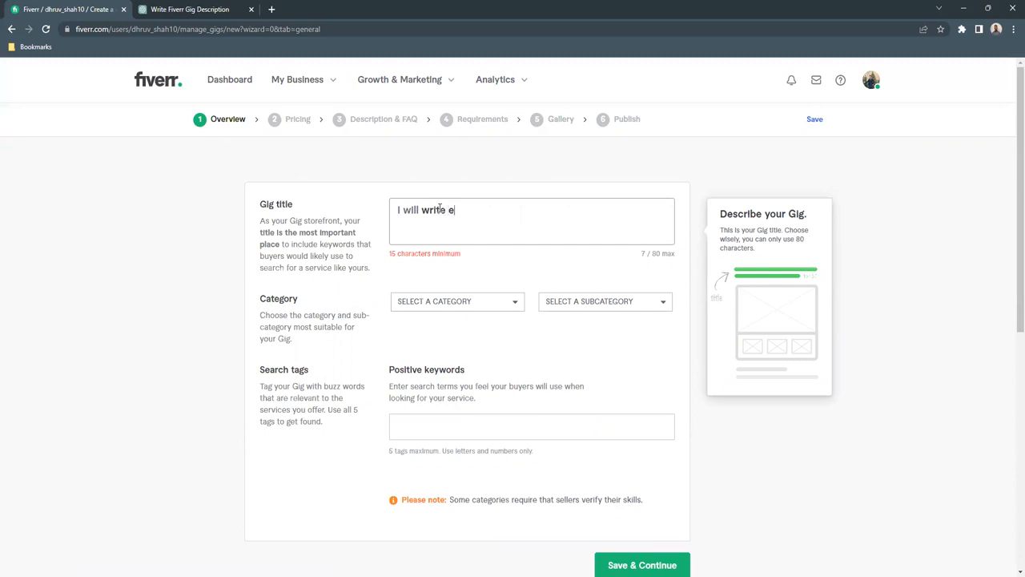
{"action": "type", "text": "ngaging SEO articles "}
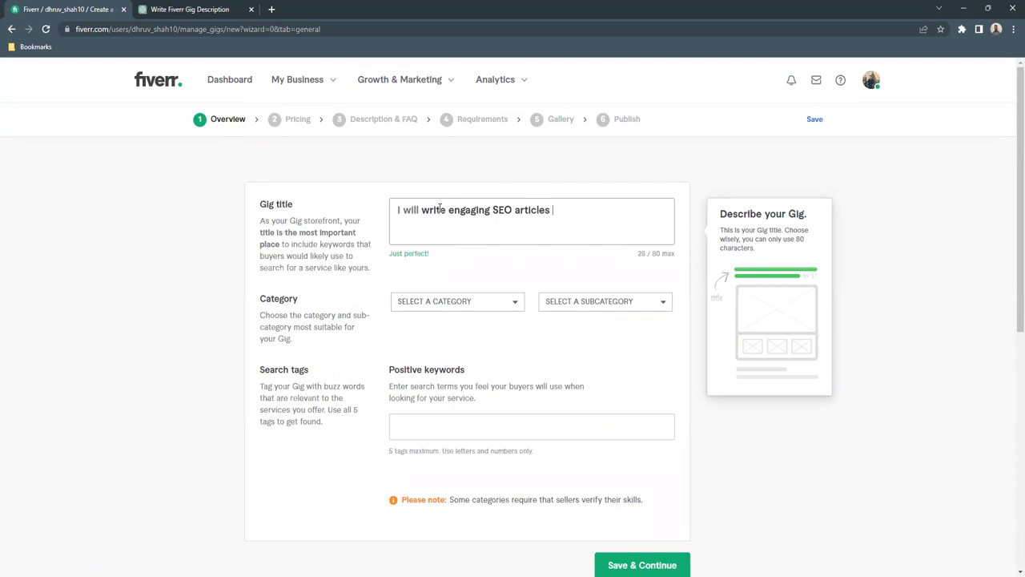
{"action": "type", "text": "and blogs"}
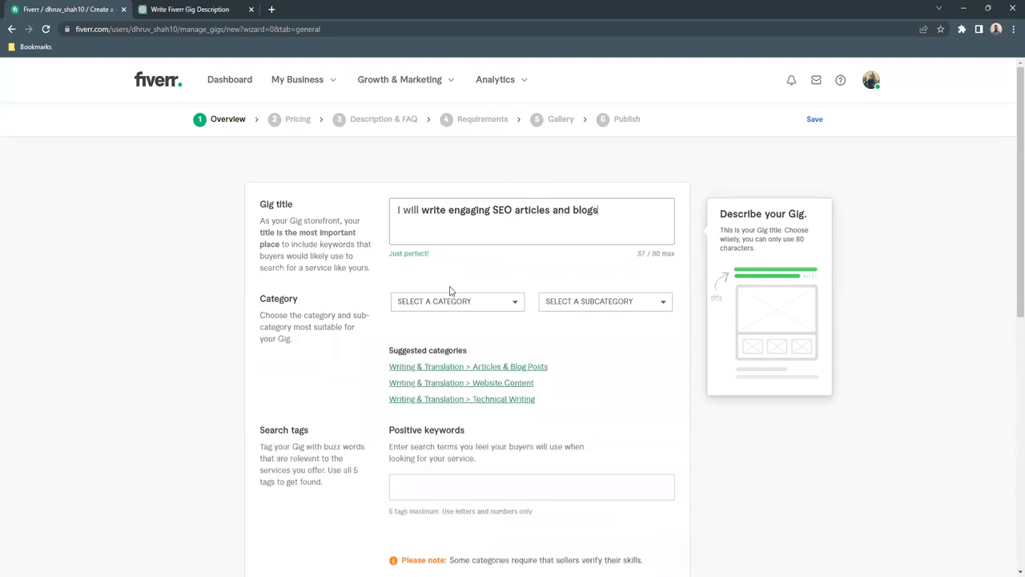
- Set the gig's category to Writing & Translation with the subcategory Articles & Blog Posts
{"action": "scroll", "coordinate": [373, 324], "scroll_direction": "down", "scroll_amount": 1}
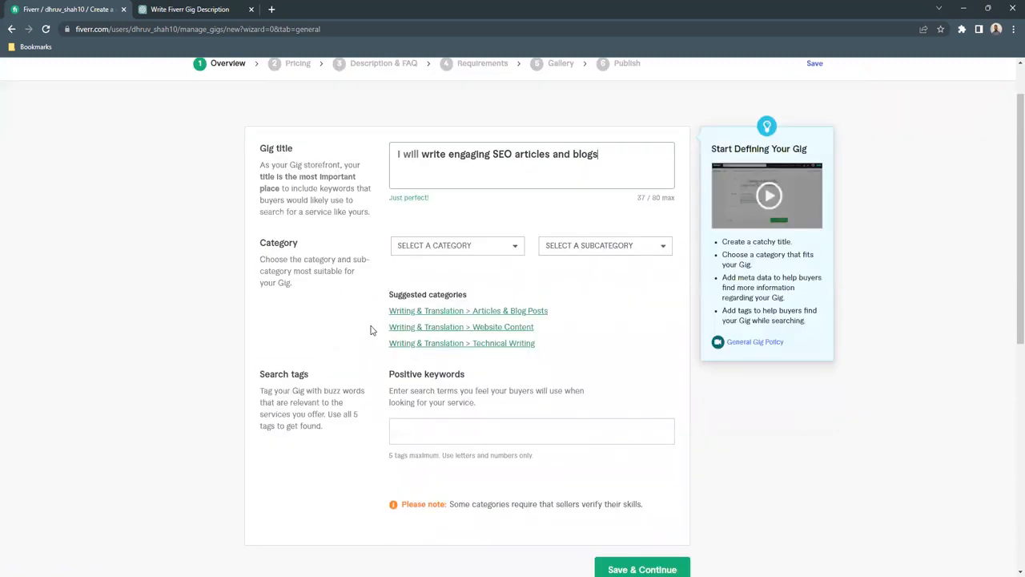
{"action": "left_click", "coordinate": [470, 246]}
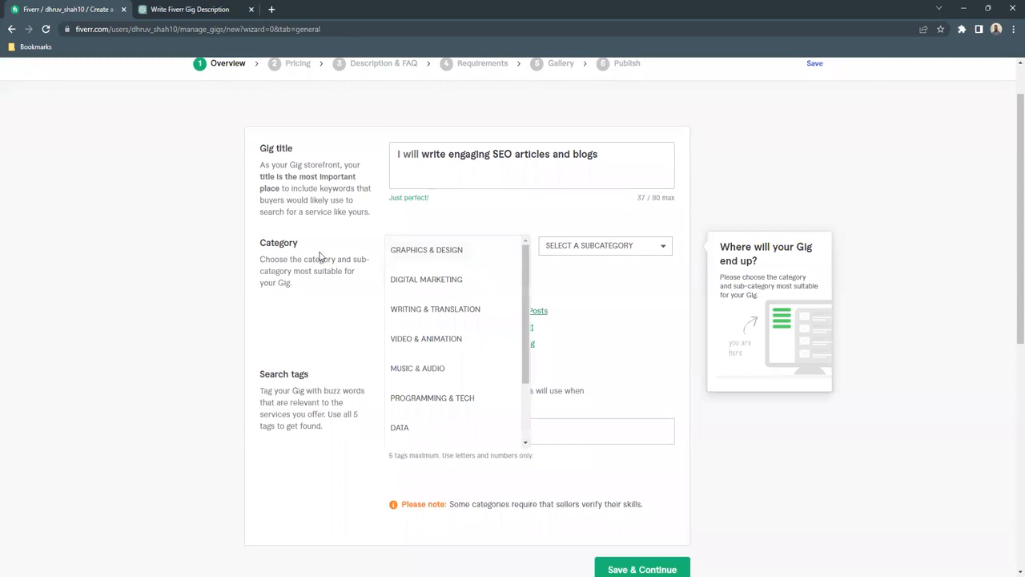
{"action": "left_click", "coordinate": [468, 313]}
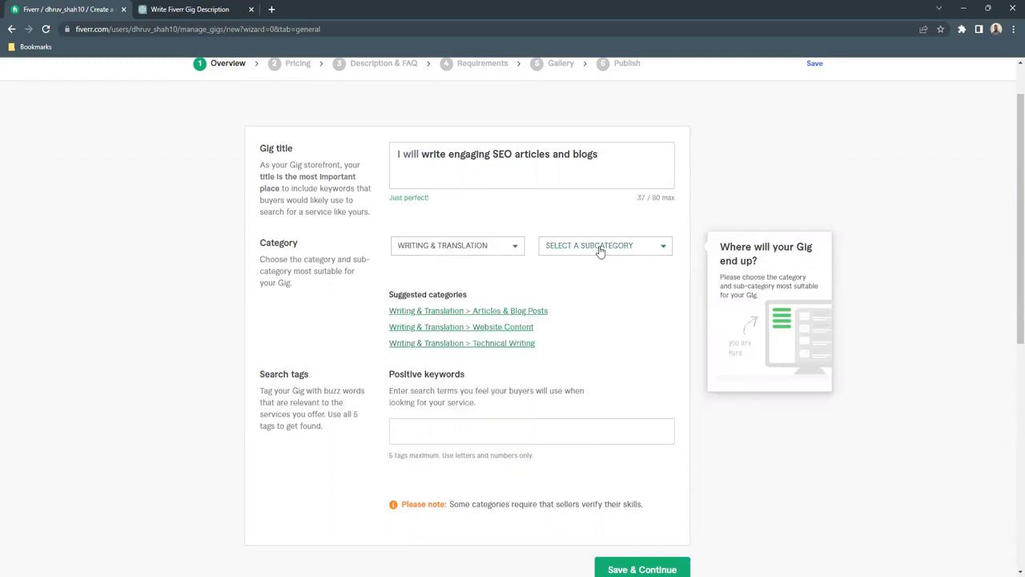
{"action": "left_click", "coordinate": [600, 251]}
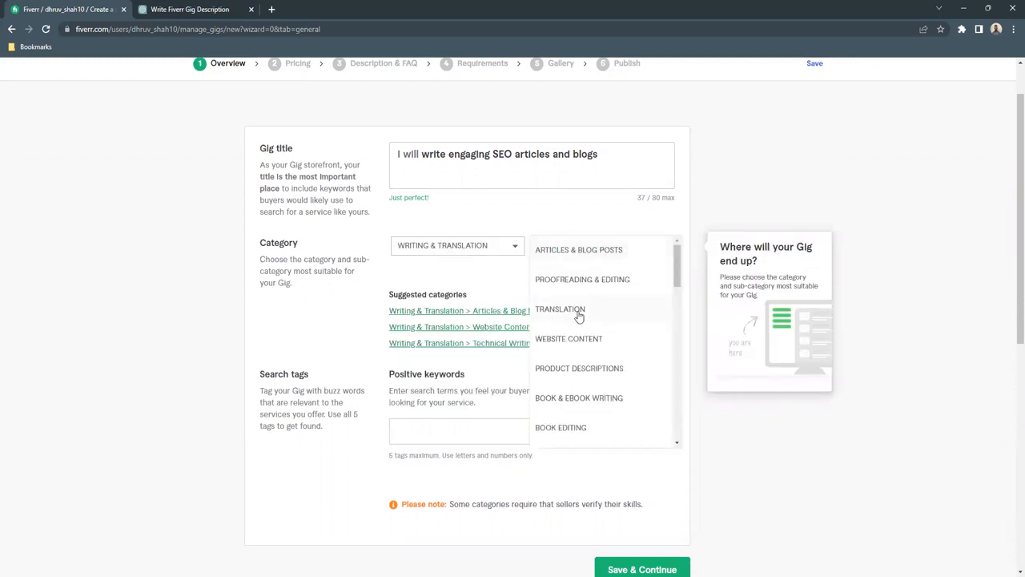
{"action": "left_click", "coordinate": [596, 252]}
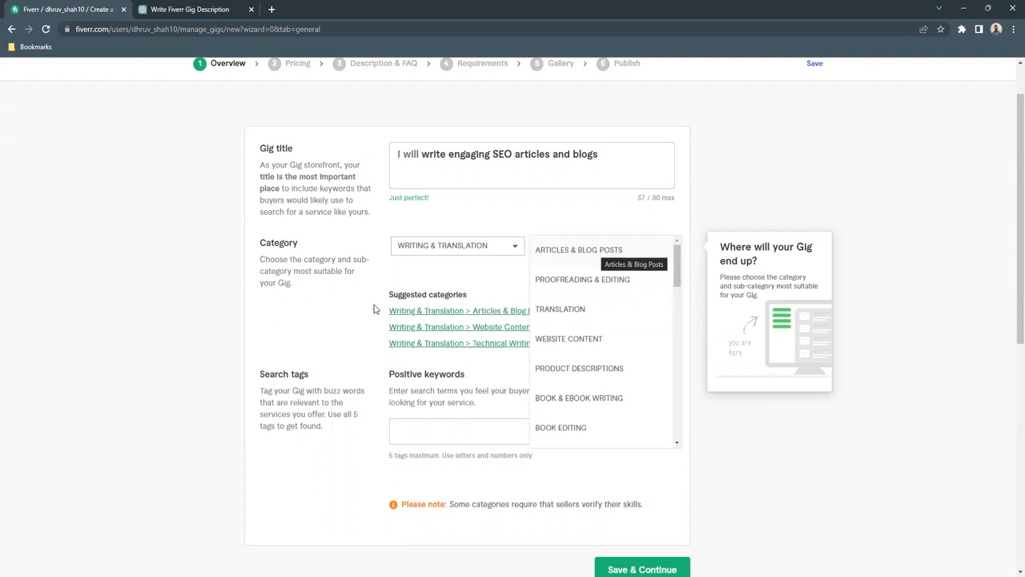
- In the gig metadata, choose English as the language and Business finance & law and Real estate as the topics
{"action": "scroll", "coordinate": [376, 307], "scroll_direction": "down", "scroll_amount": 2}
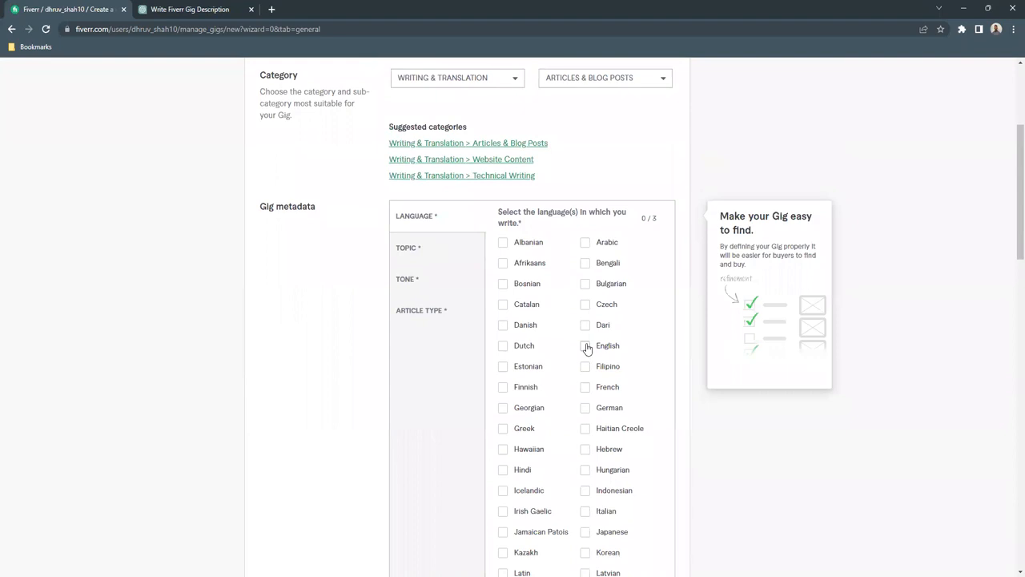
{"action": "left_click", "coordinate": [586, 346]}
{"action": "left_click", "coordinate": [425, 251]}
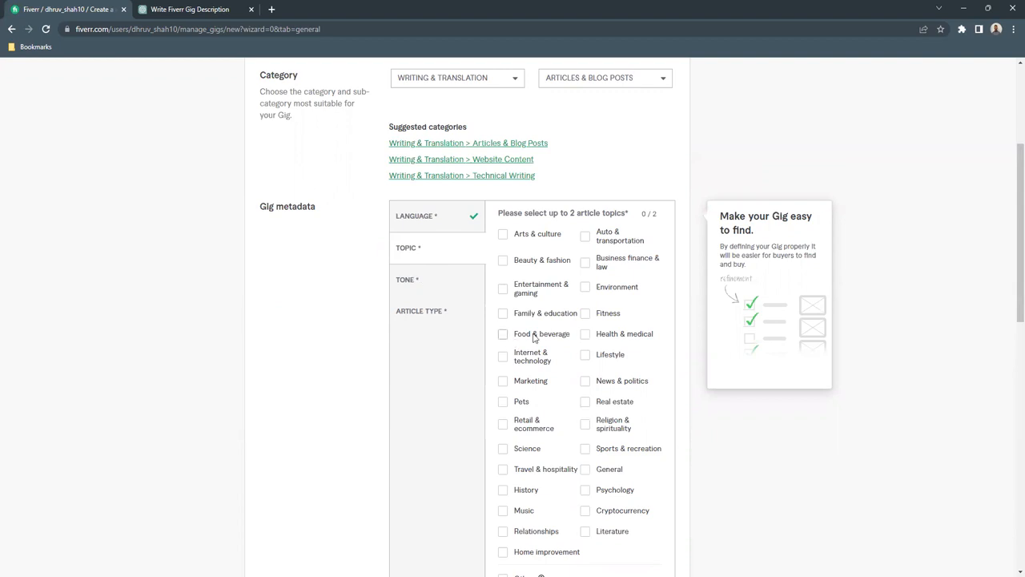
{"action": "left_click", "coordinate": [587, 267]}
{"action": "scroll", "coordinate": [669, 327], "scroll_direction": "down", "scroll_amount": 2}
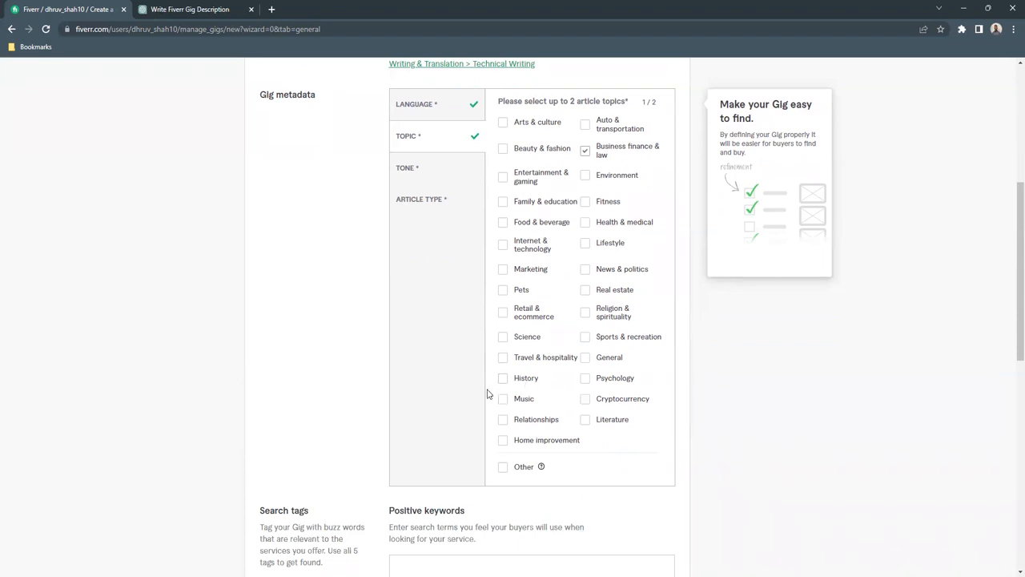
{"action": "left_click", "coordinate": [586, 290]}
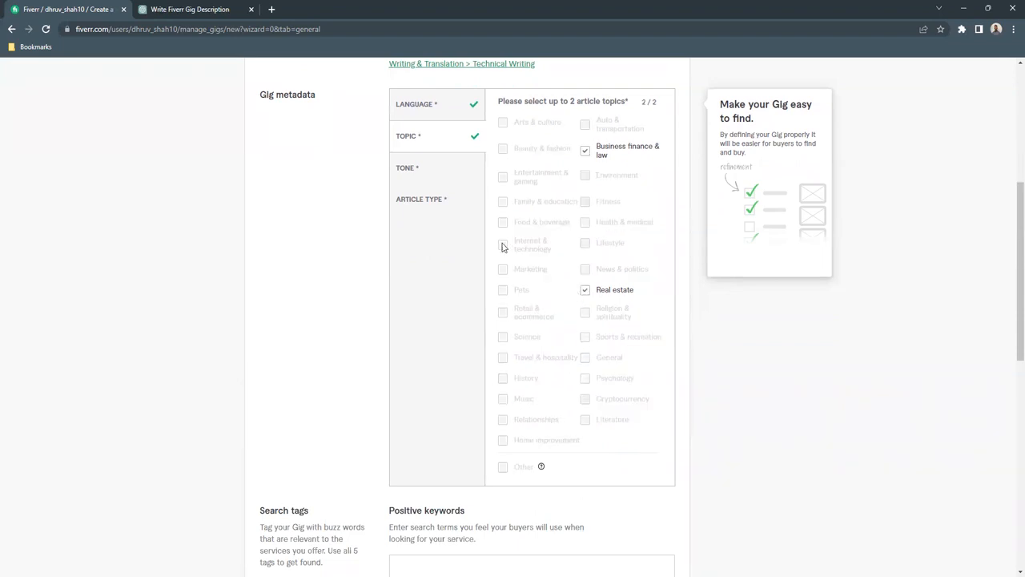
- Choose Professional/Formal and Creative as the article tones in the gig metadata
{"action": "left_click", "coordinate": [445, 175]}
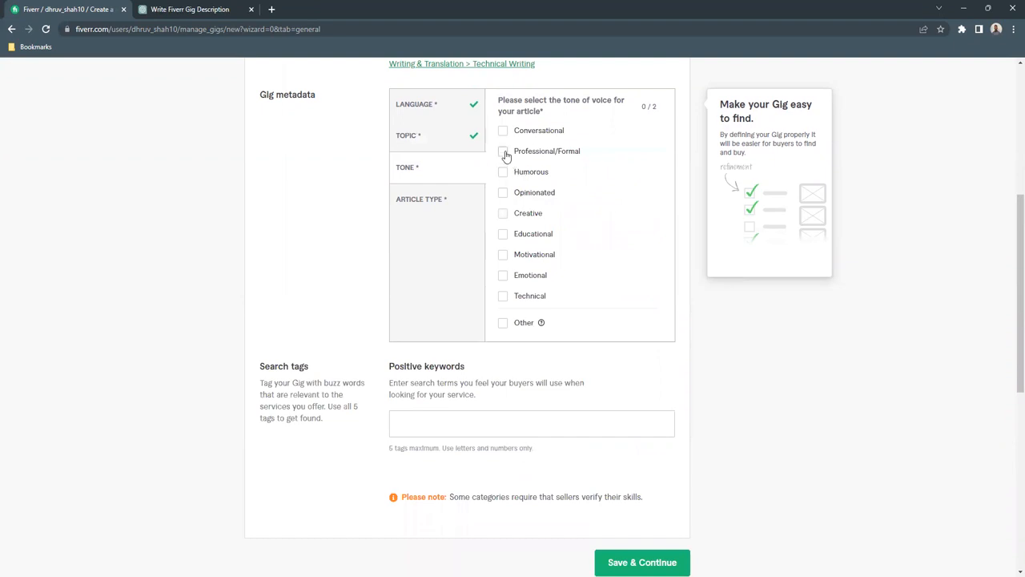
{"action": "left_click", "coordinate": [503, 152]}
{"action": "left_click", "coordinate": [502, 216]}
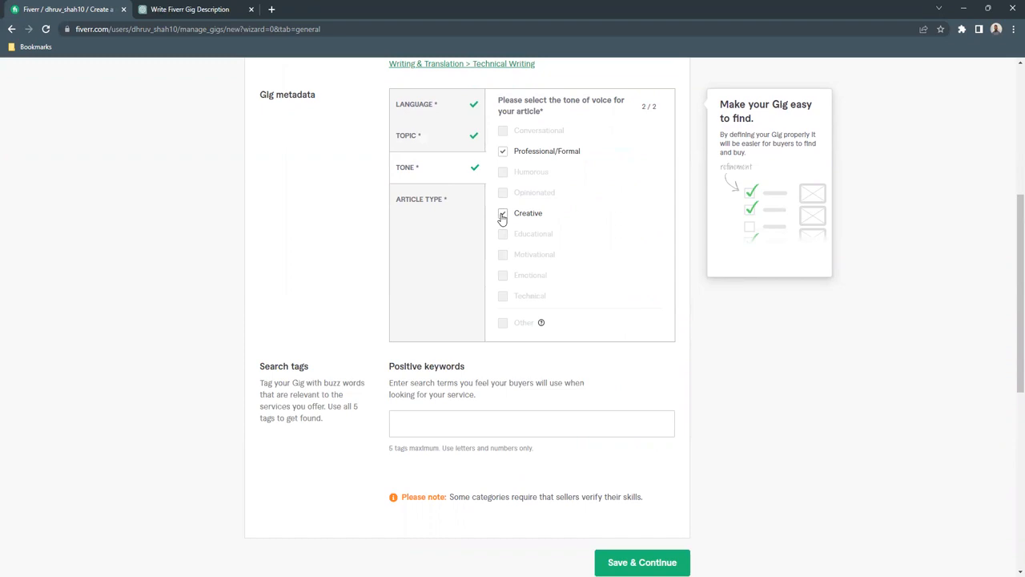
- Choose Instructional/How-to, Informational and Promotional as the article types in the gig metadata
{"action": "left_click", "coordinate": [423, 200]}
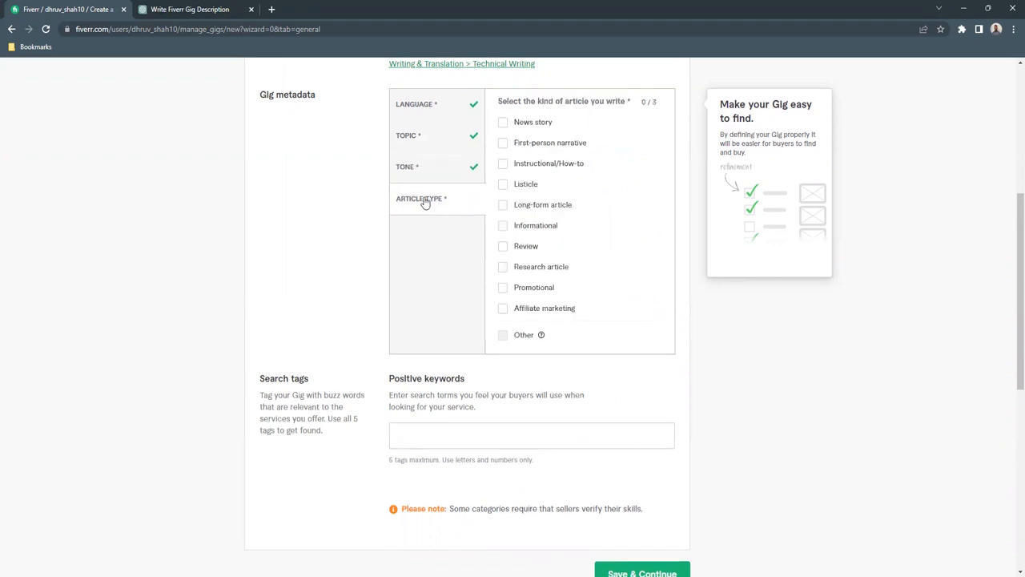
{"action": "left_click", "coordinate": [503, 165]}
{"action": "left_click", "coordinate": [503, 226]}
{"action": "left_click", "coordinate": [503, 288]}
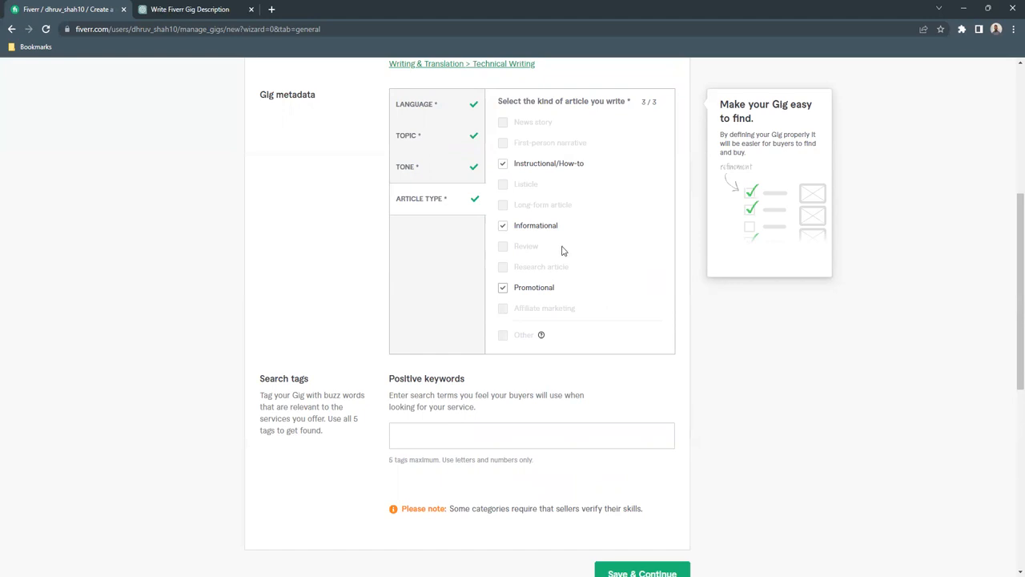
- Add the search tags SEO, Article Writer, Blog Posts and Blog Writing, and save the overview to continue to pricing
{"action": "scroll", "coordinate": [435, 390], "scroll_direction": "down", "scroll_amount": 2}
{"action": "left_click", "coordinate": [440, 327]}
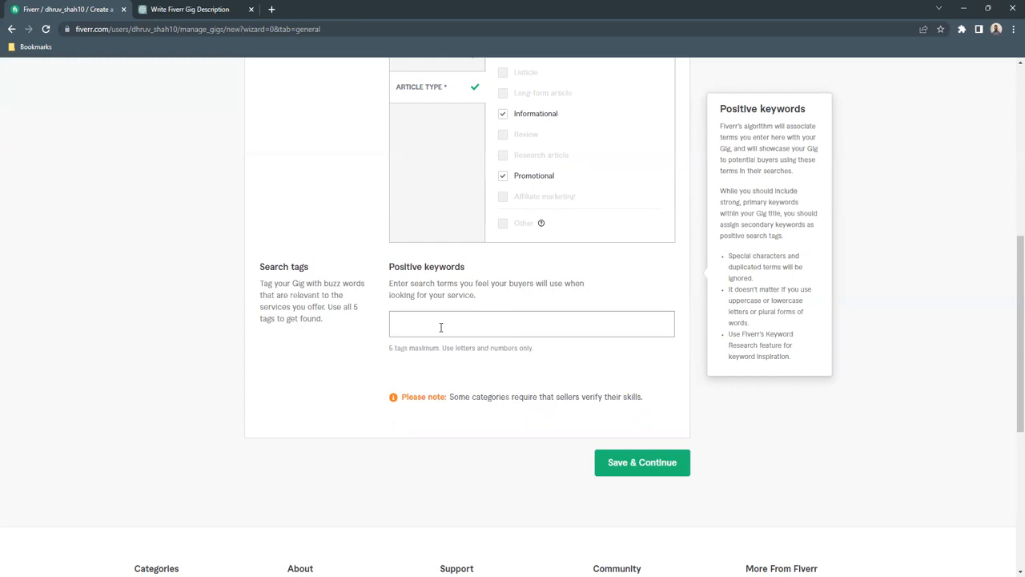
{"action": "type", "text": "SEO"}
{"action": "key", "text": "Return"}
{"action": "type", "text": "Article Writer"}
{"action": "key", "text": "Return"}
{"action": "type", "text": "Blog Posts"}
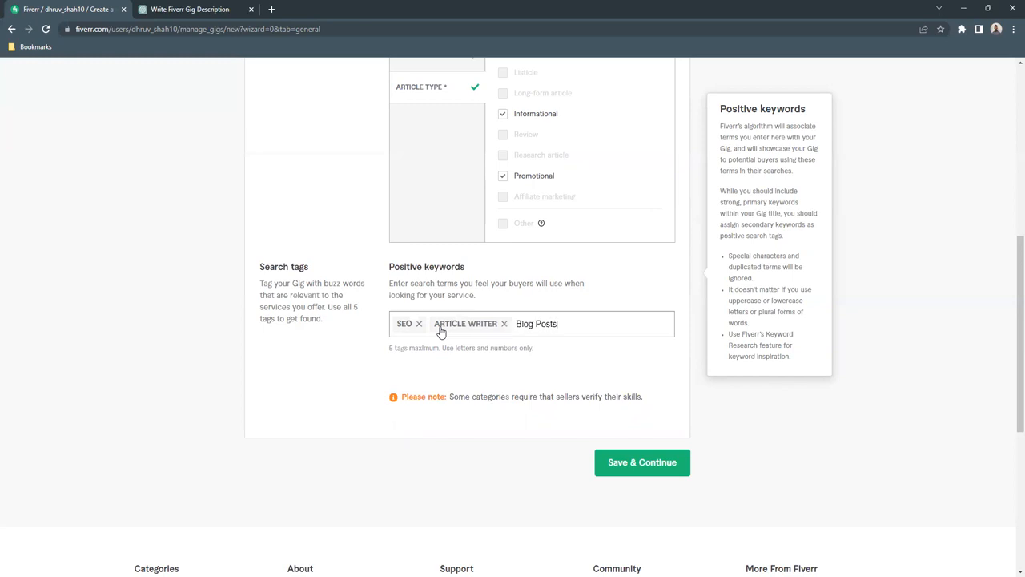
{"action": "key", "text": "Return"}
{"action": "type", "text": "Blog Writing"}
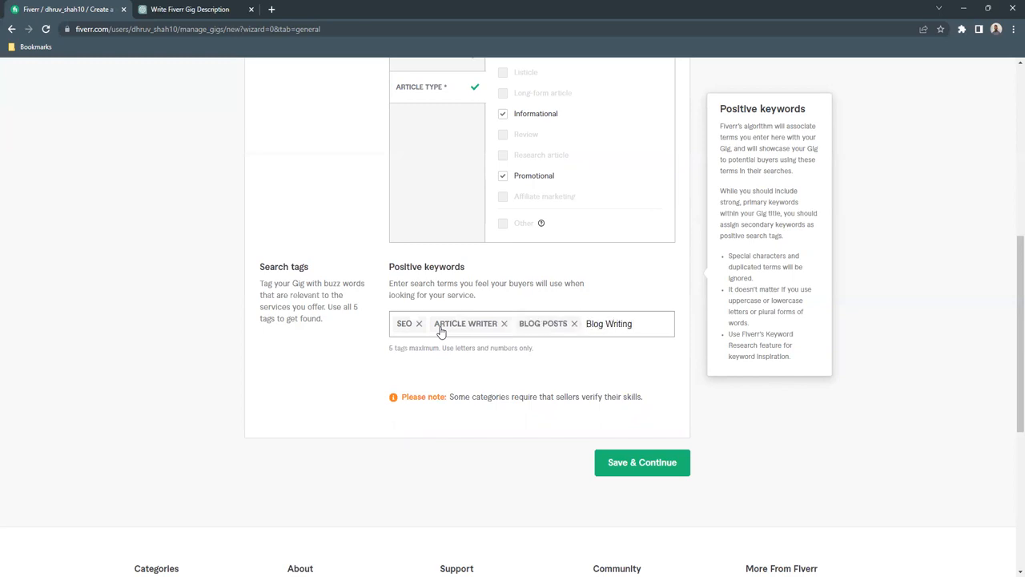
{"action": "key", "text": "Return"}
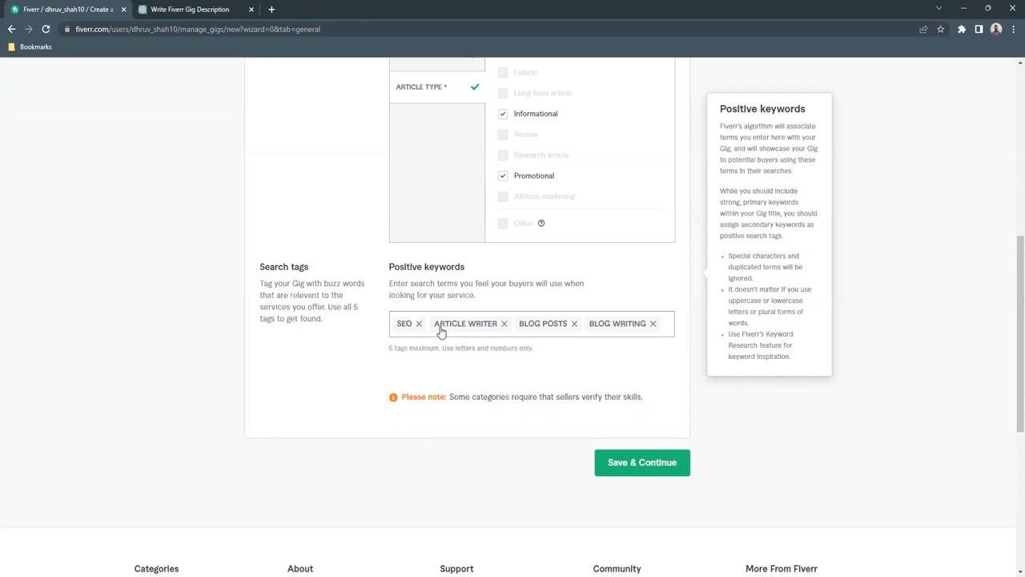
{"action": "left_click", "coordinate": [647, 472]}
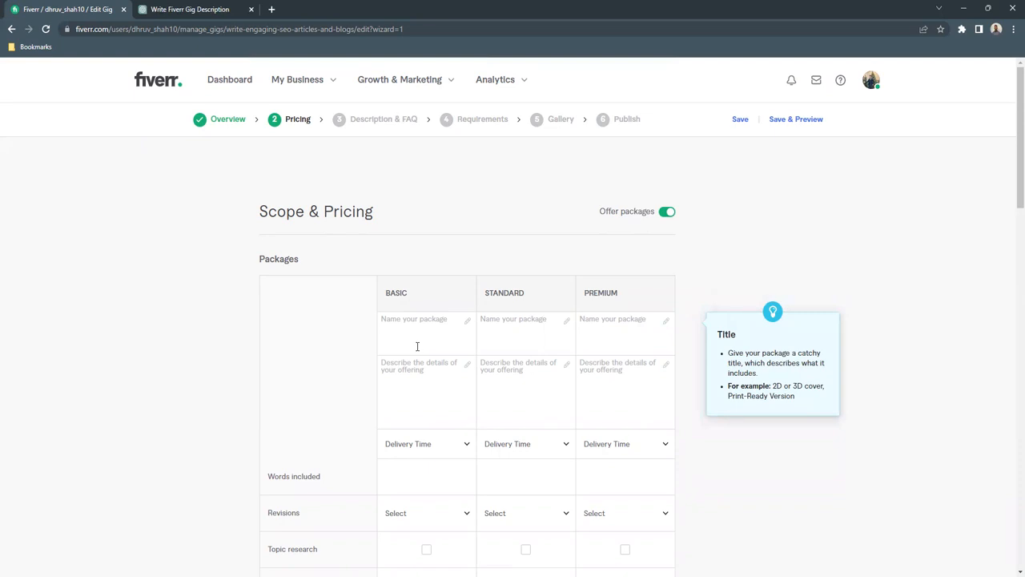
- Name the three gig packages Basic, Standard and Premium
{"action": "scroll", "coordinate": [419, 363], "scroll_direction": "down", "scroll_amount": 1}
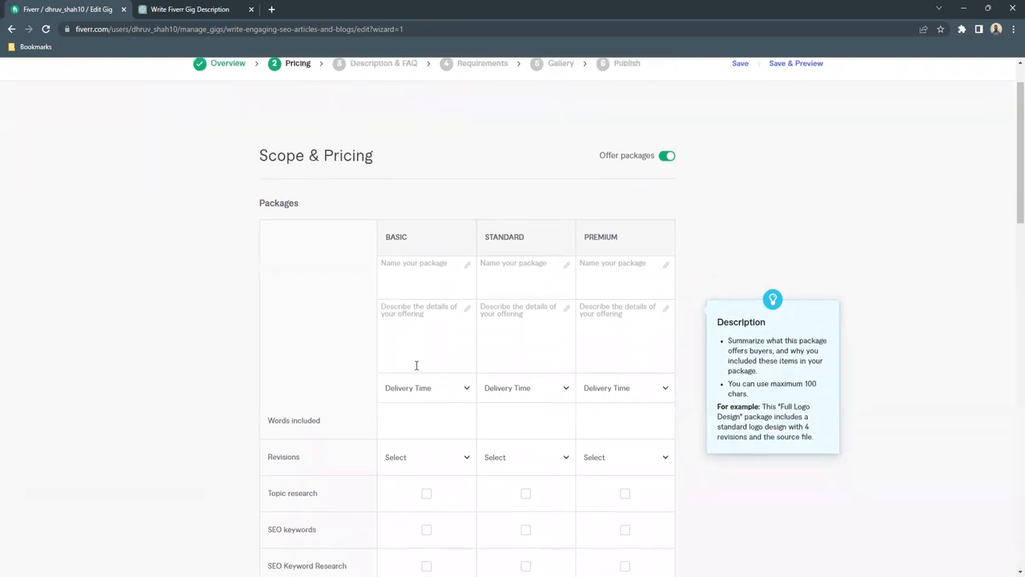
{"action": "scroll", "coordinate": [426, 390], "scroll_direction": "down", "scroll_amount": 2}
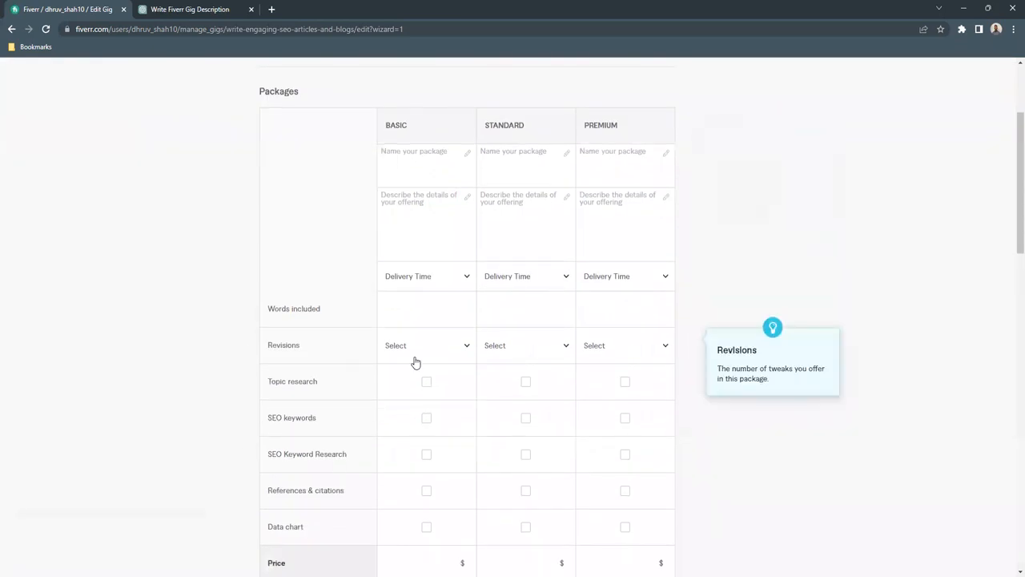
{"action": "scroll", "coordinate": [415, 337], "scroll_direction": "up", "scroll_amount": 1}
{"action": "left_click", "coordinate": [415, 225]}
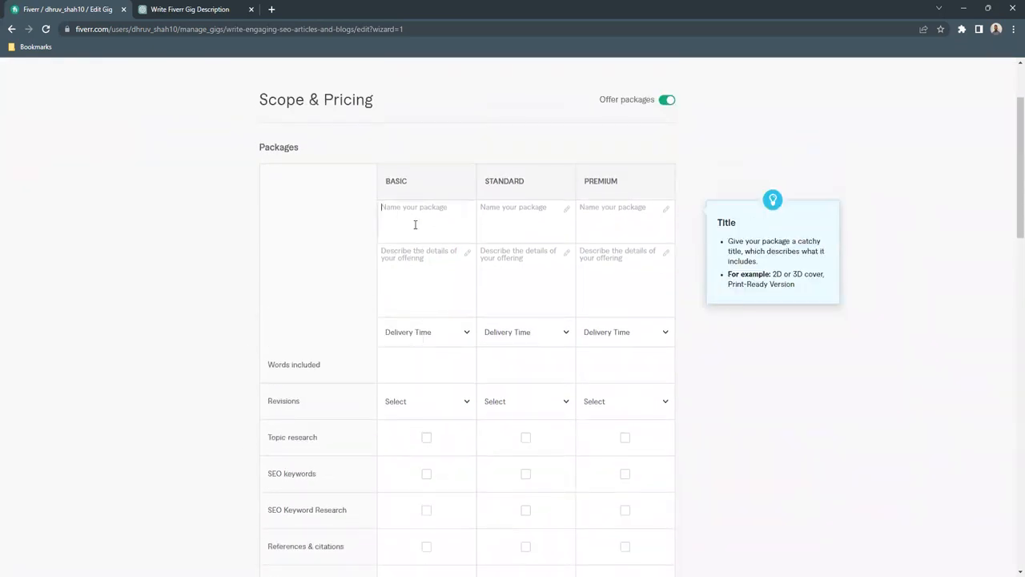
{"action": "type", "text": "Basic"}
{"action": "key", "text": "Tab"}
{"action": "type", "text": "Standard"}
{"action": "key", "text": "Tab"}
{"action": "type", "text": "Premio"}
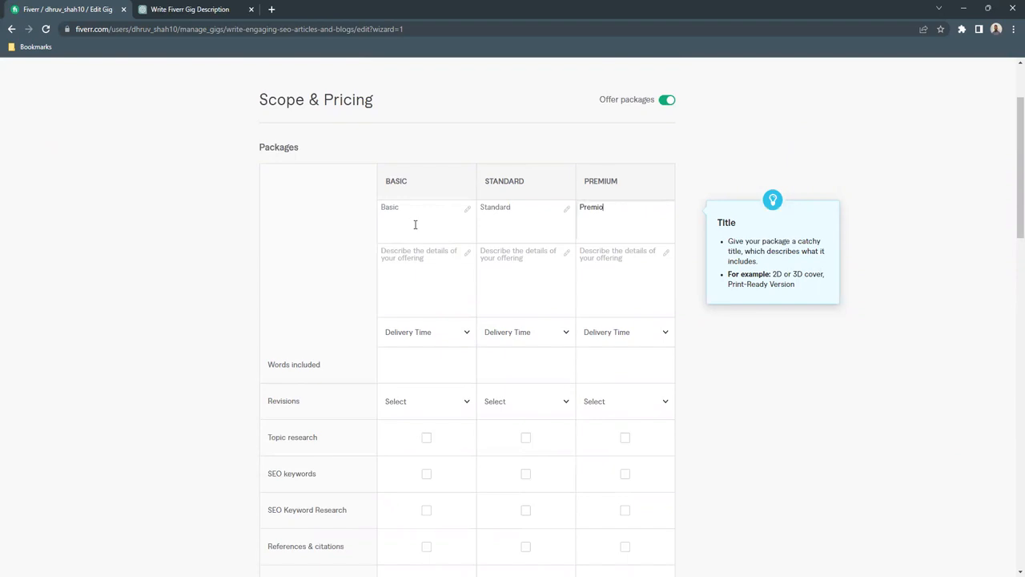
{"action": "key", "text": "BackSpace"}
{"action": "type", "text": "um"}
- Describe the Basic package as "I will write greatly curated articles & blogs with 500 words", correcting any misspelling
{"action": "left_click", "coordinate": [415, 260]}
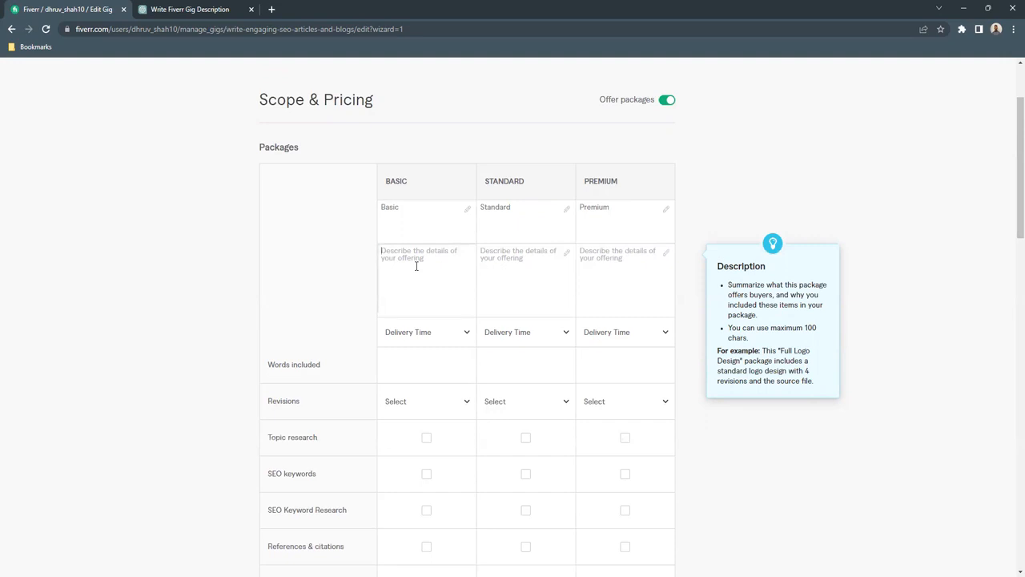
{"action": "type", "text": "I will w"}
{"action": "type", "text": "rite greatyl curated articles & blogs with 500 words"}
{"action": "right_click", "coordinate": [436, 250]}
{"action": "left_click", "coordinate": [461, 260]}
- Describe the Standard package as "I will write high quality and well-researched articles & blogs with 1000 words"
{"action": "left_click", "coordinate": [520, 250]}
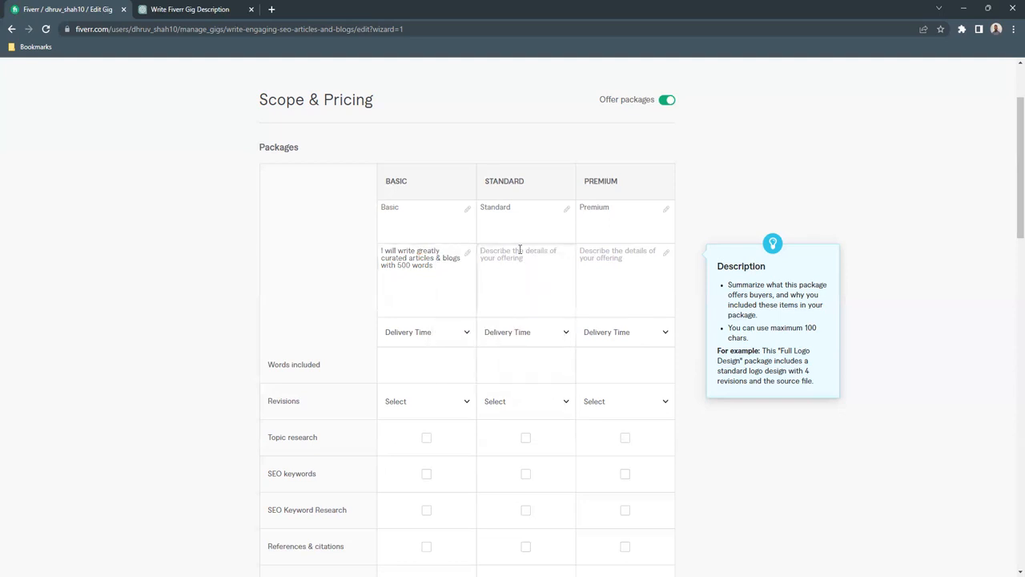
{"action": "type", "text": "I will write"}
{"action": "type", "text": "high quality and well-researched"}
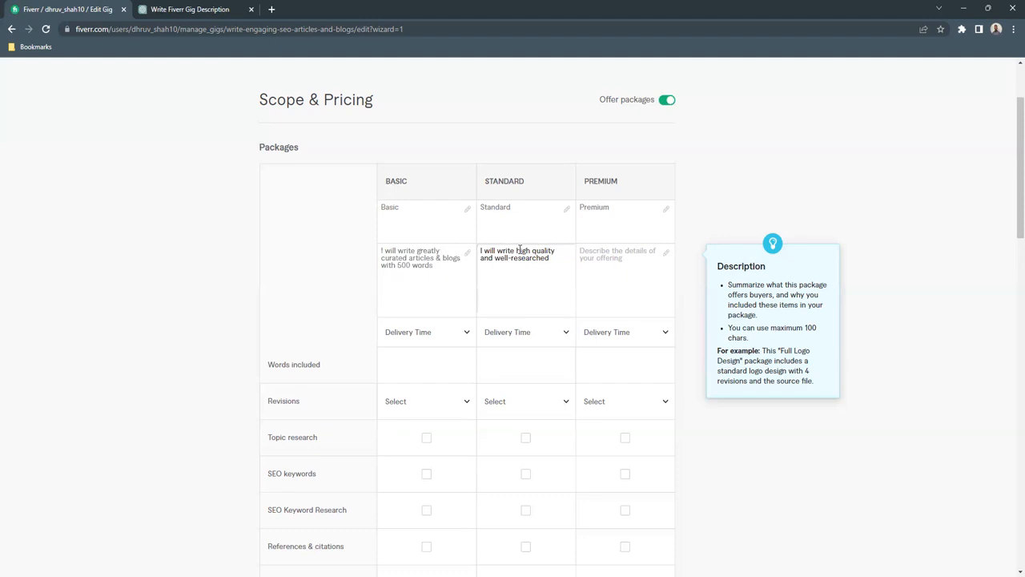
{"action": "type", "text": "articles & blogs with 1000 words"}
{"action": "left_click", "coordinate": [518, 265]}
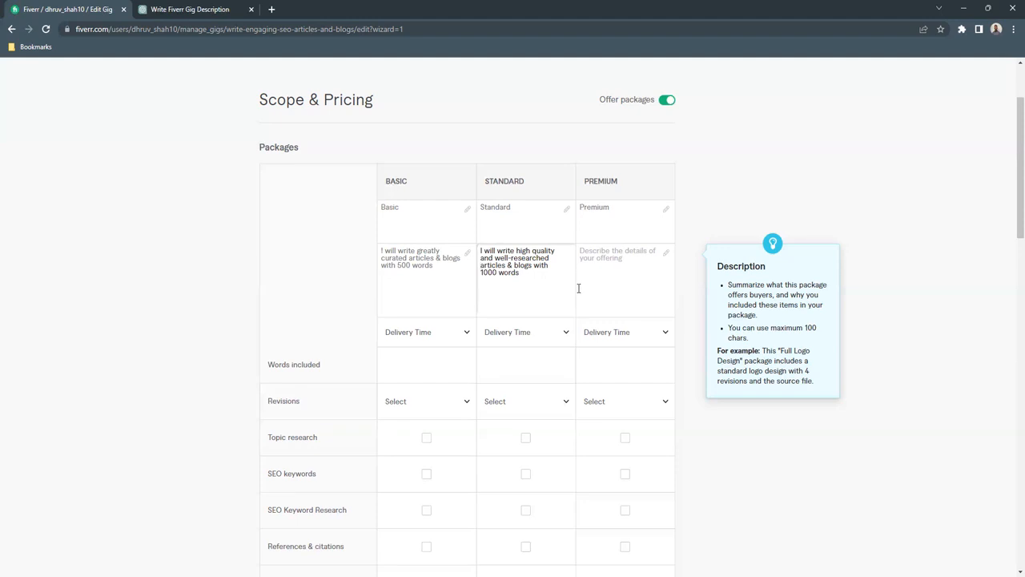
- Describe the Premium package as "I will write premium quality, SEO-based articles & blogs with 1500 words", correcting any misspelling
{"action": "left_click", "coordinate": [607, 274]}
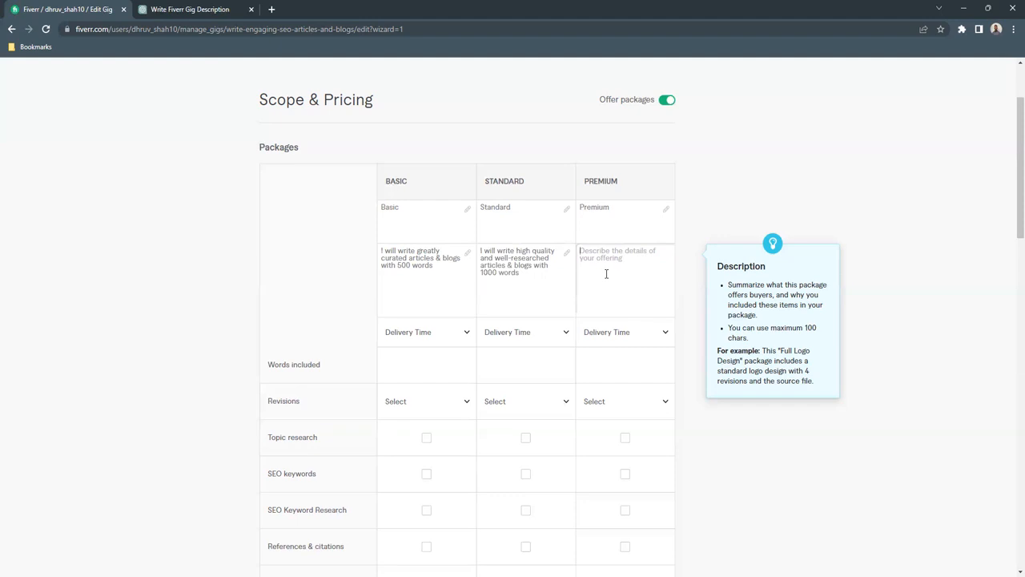
{"action": "type", "text": "I will write premium quality, SEO-based articles."}
{"action": "key", "text": "BackSpace"}
{"action": "type", "text": "& blogs with 1500 words"}
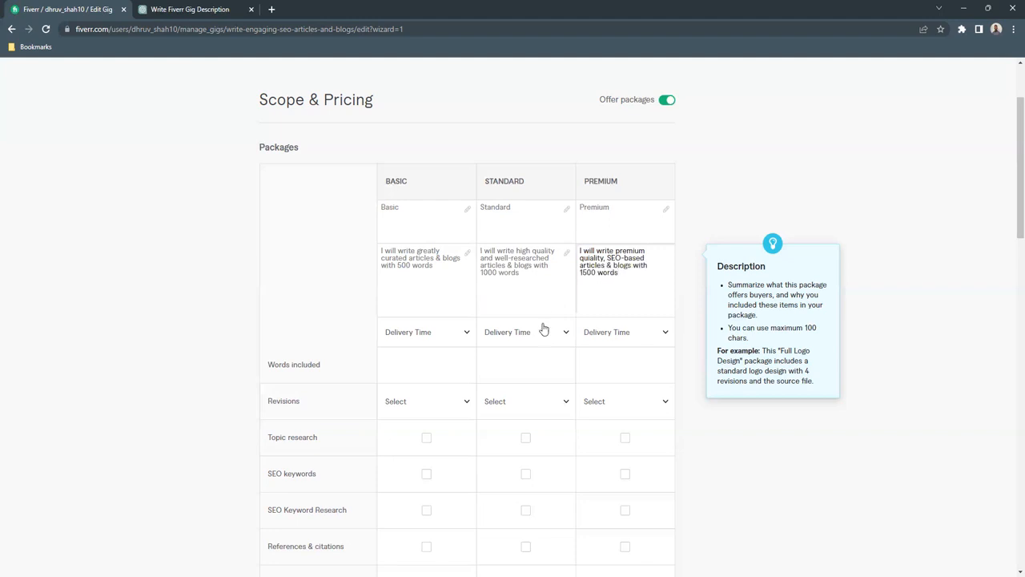
{"action": "right_click", "coordinate": [584, 259]}
{"action": "left_click", "coordinate": [596, 276]}
- Set the delivery time to 2 days for the Basic package and 3 days for both Standard and Premium
{"action": "left_click", "coordinate": [462, 335]}
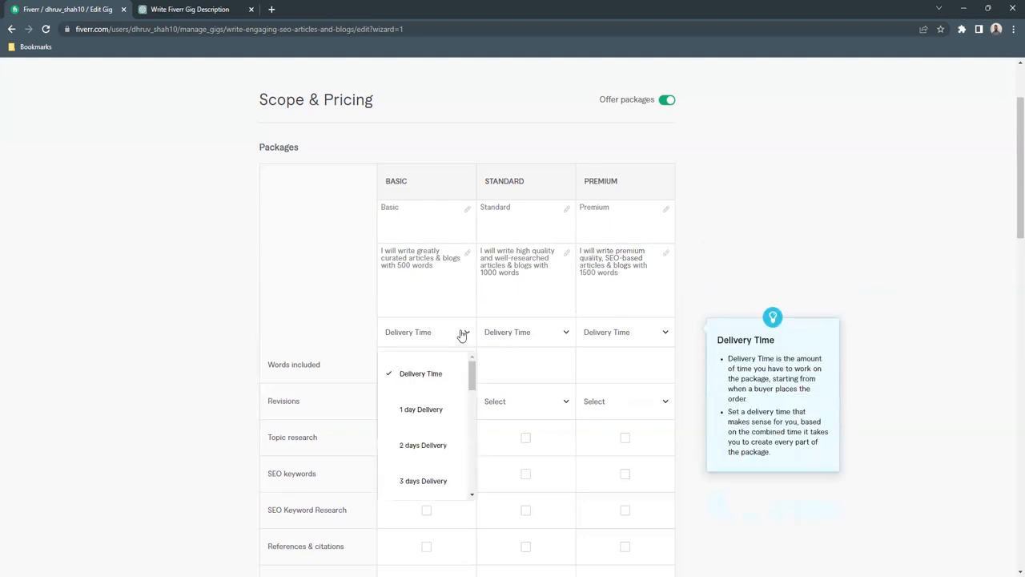
{"action": "left_click", "coordinate": [441, 478]}
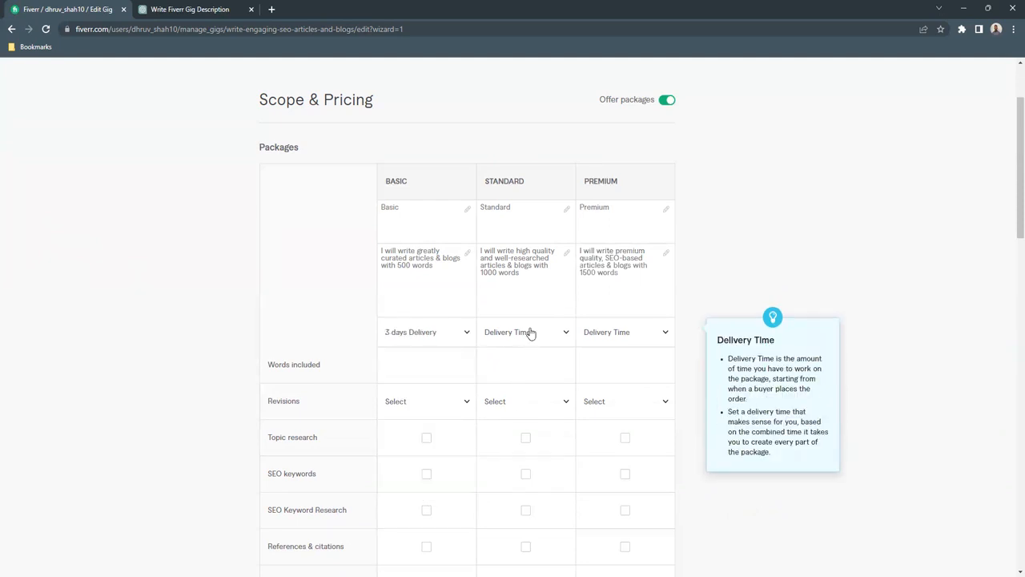
{"action": "left_click", "coordinate": [529, 333]}
{"action": "left_click", "coordinate": [524, 481]}
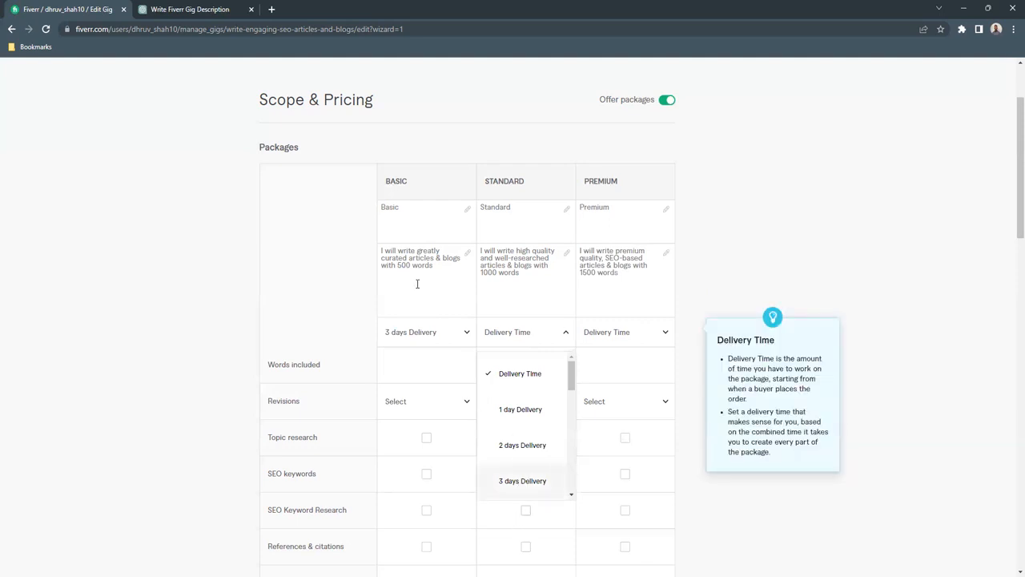
{"action": "left_click", "coordinate": [617, 332]}
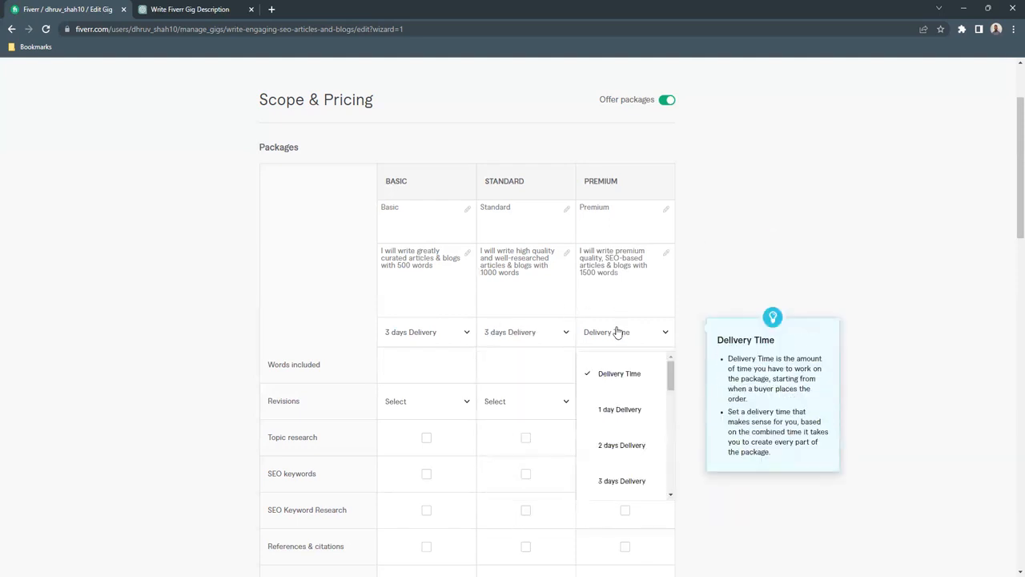
{"action": "left_click", "coordinate": [606, 480]}
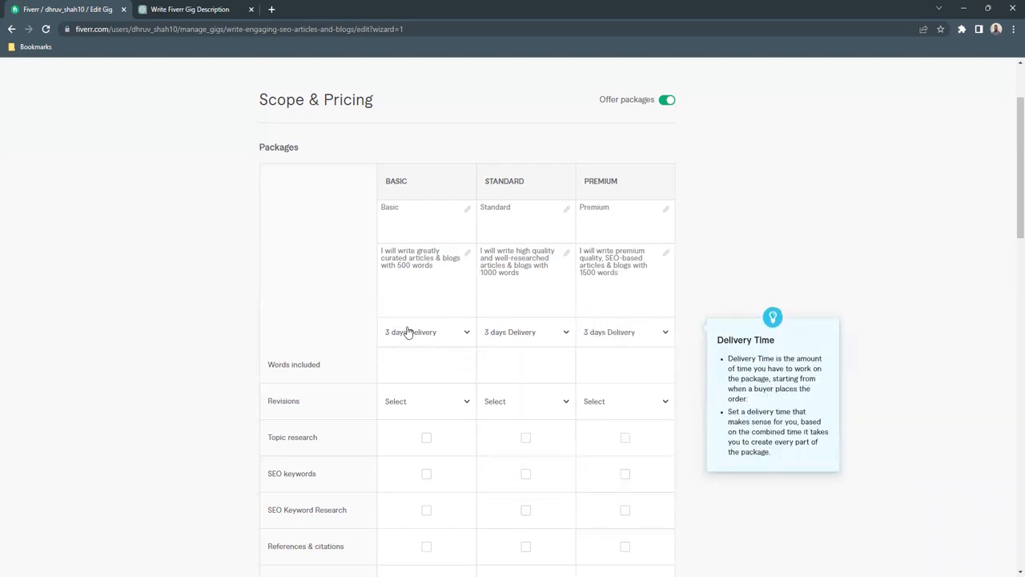
{"action": "left_click", "coordinate": [446, 334]}
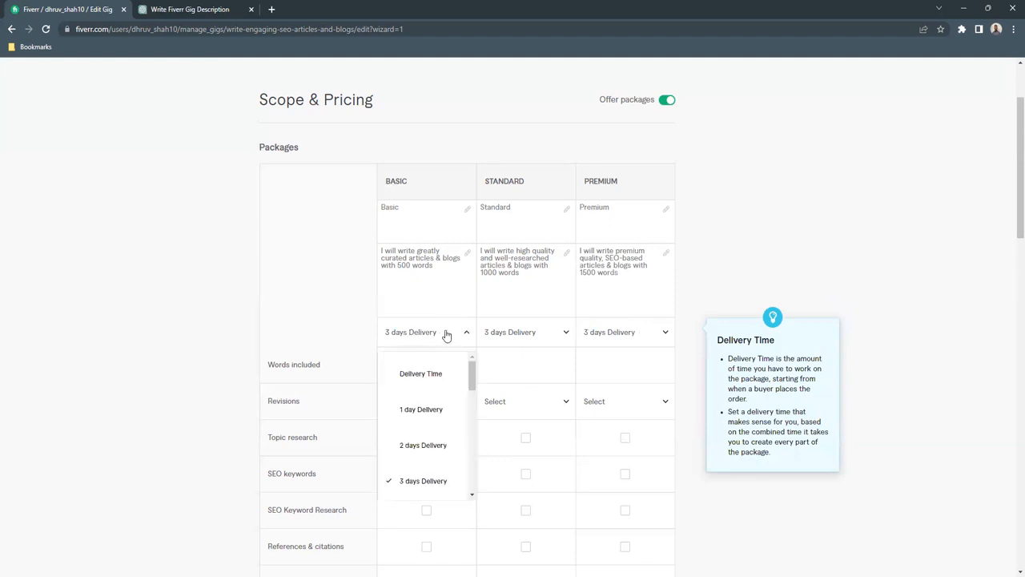
{"action": "left_click", "coordinate": [434, 443]}
- Set the number of revisions to 2 for Basic and 3 for both Standard and Premium
{"action": "left_click", "coordinate": [396, 371]}
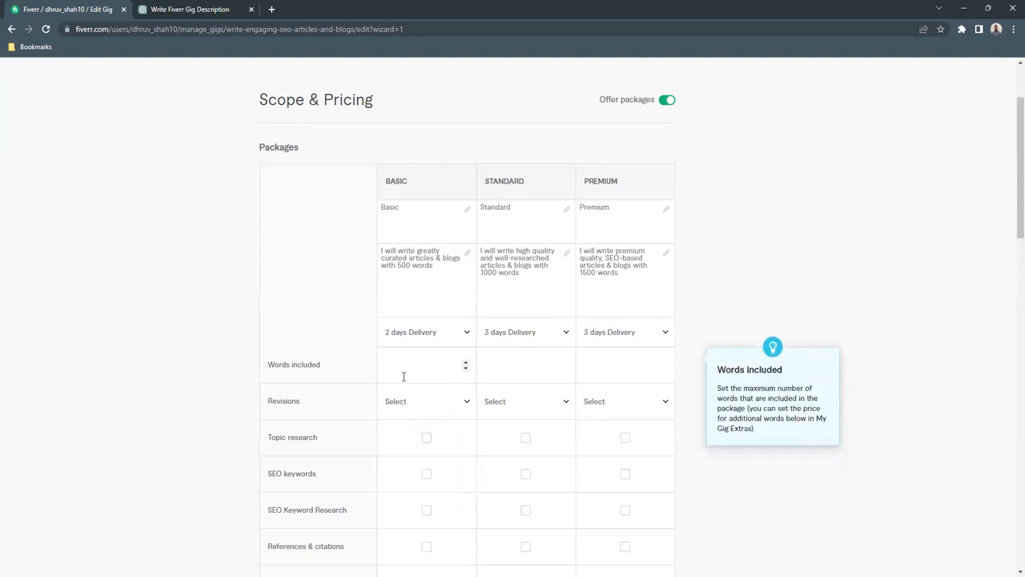
{"action": "scroll", "coordinate": [402, 376], "scroll_direction": "down", "scroll_amount": 1}
{"action": "left_click", "coordinate": [419, 347]}
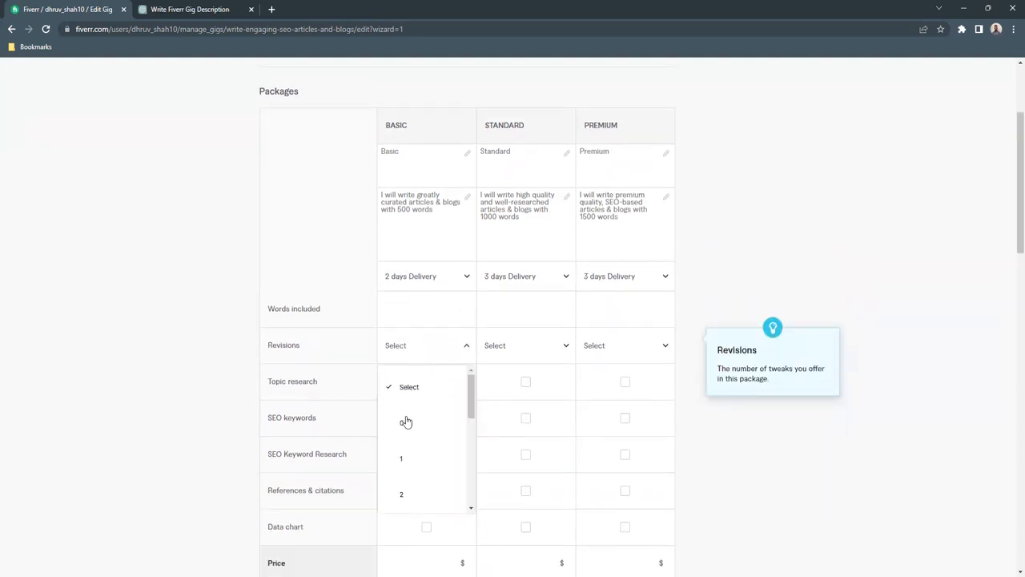
{"action": "scroll", "coordinate": [404, 437], "scroll_direction": "down", "scroll_amount": 1}
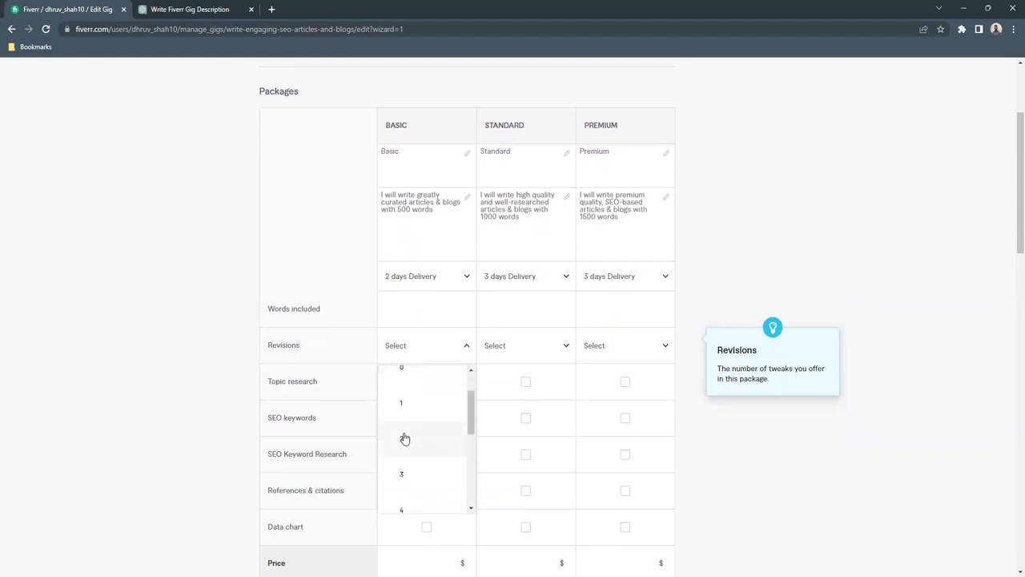
{"action": "left_click", "coordinate": [411, 438]}
{"action": "left_click", "coordinate": [519, 346]}
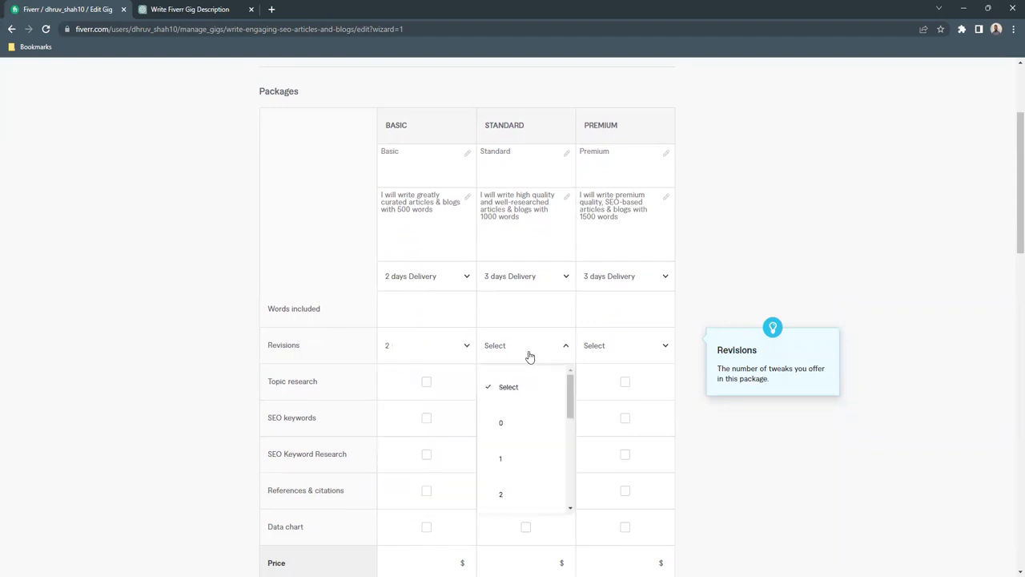
{"action": "scroll", "coordinate": [516, 483], "scroll_direction": "down", "scroll_amount": 1}
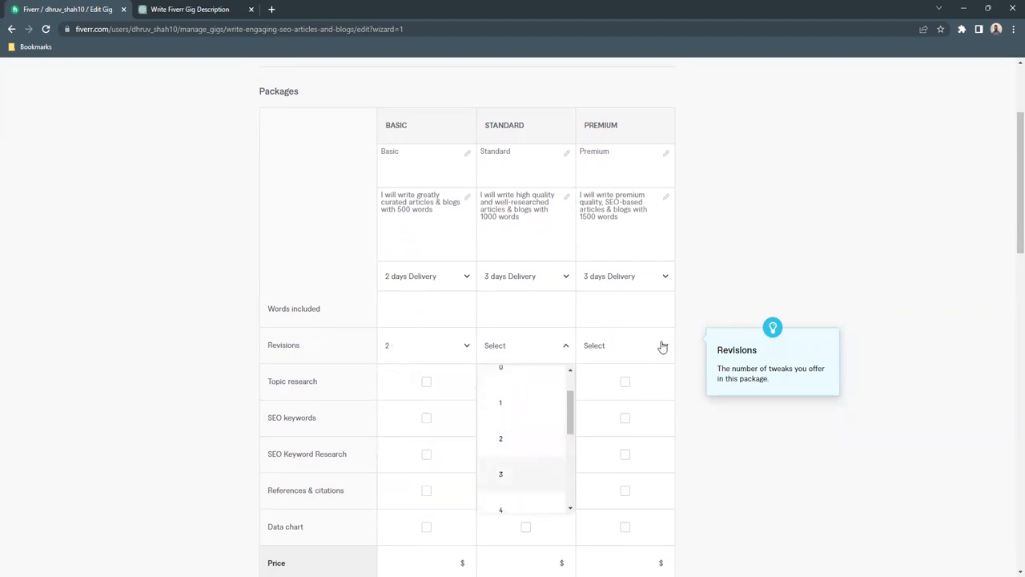
{"action": "left_click", "coordinate": [516, 475]}
{"action": "left_click", "coordinate": [662, 347]}
{"action": "scroll", "coordinate": [607, 499], "scroll_direction": "down", "scroll_amount": 1}
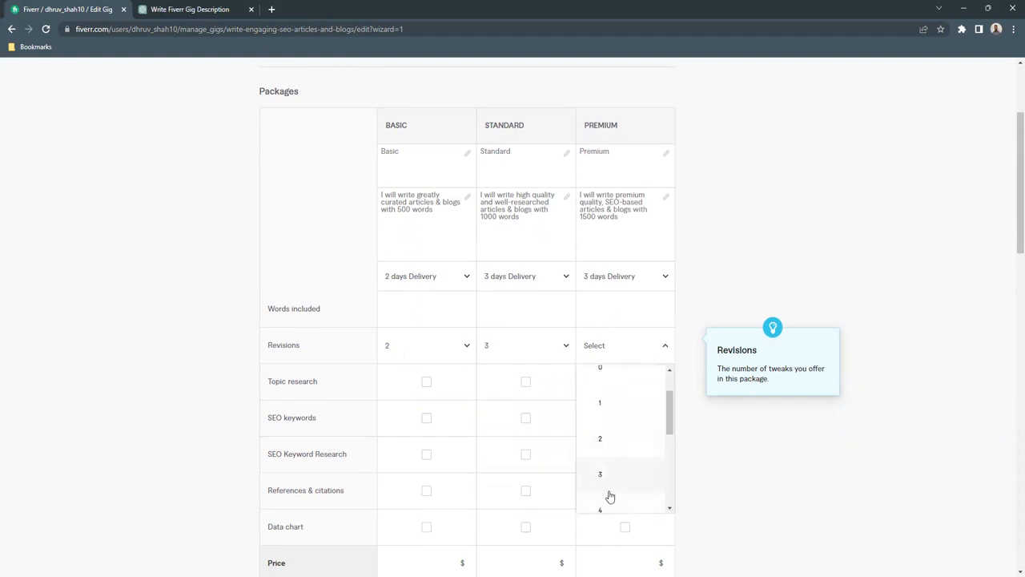
- Set the words included to 500 for Basic, 1000 for Standard and 1500 for Premium
{"action": "left_click", "coordinate": [428, 308]}
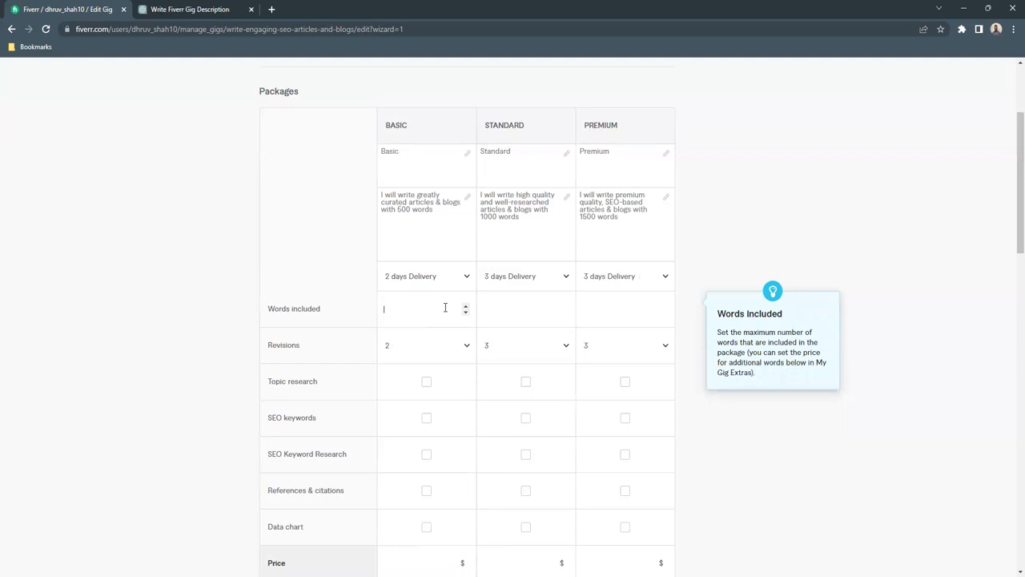
{"action": "type", "text": "500"}
{"action": "key", "text": "Tab"}
{"action": "type", "text": "1000"}
{"action": "key", "text": "Tab"}
{"action": "type", "text": "1500"}
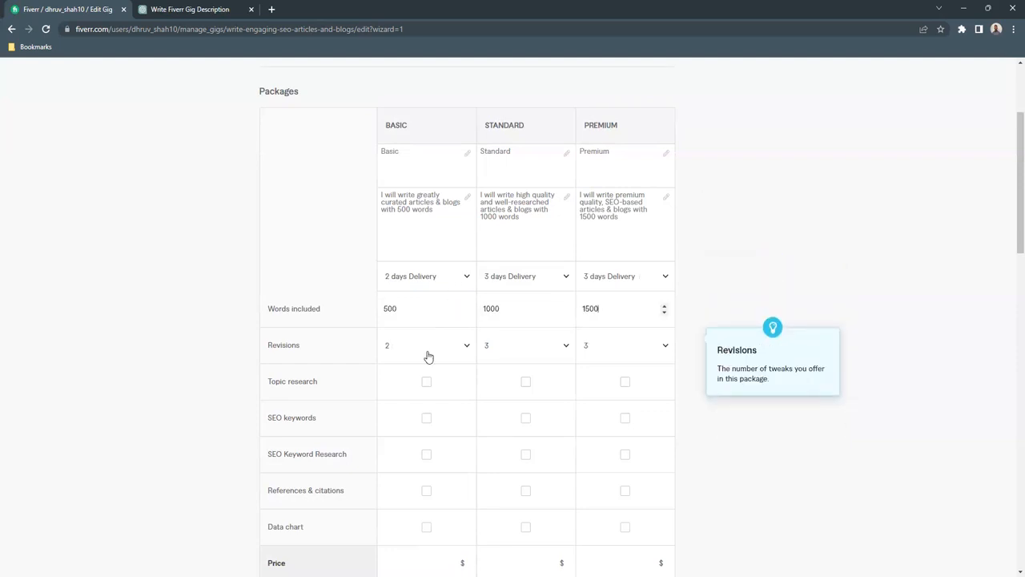
- Include topic research in the Basic, Standard and Premium packages
{"action": "scroll", "coordinate": [428, 356], "scroll_direction": "down", "scroll_amount": 1}
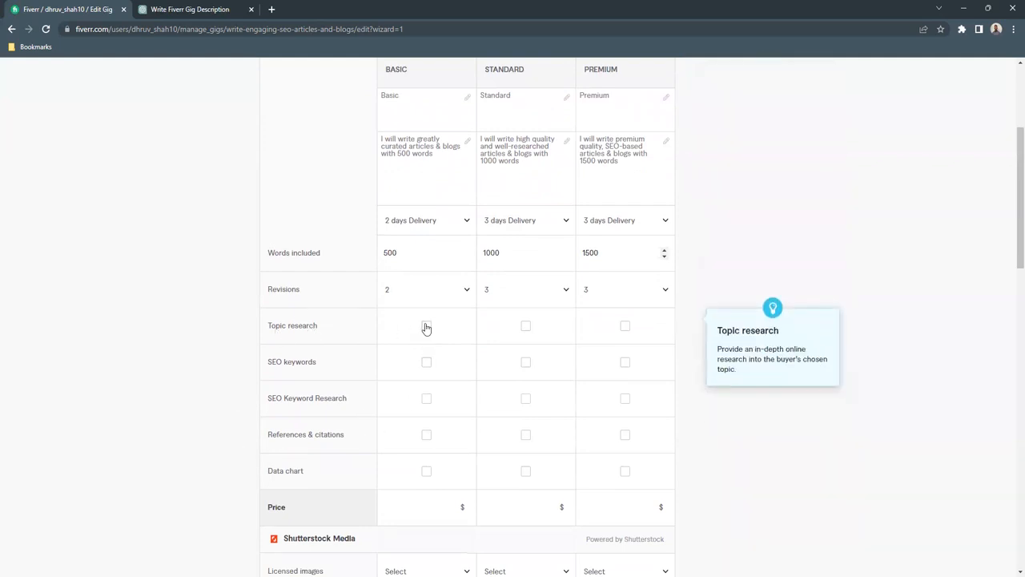
{"action": "left_click", "coordinate": [426, 326]}
{"action": "left_click", "coordinate": [526, 326]}
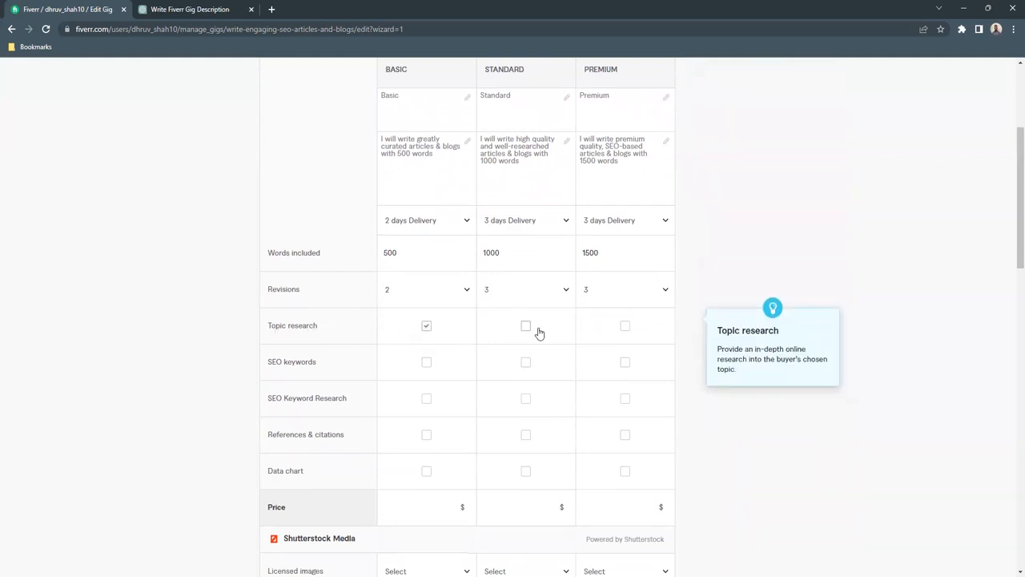
{"action": "left_click", "coordinate": [626, 326]}
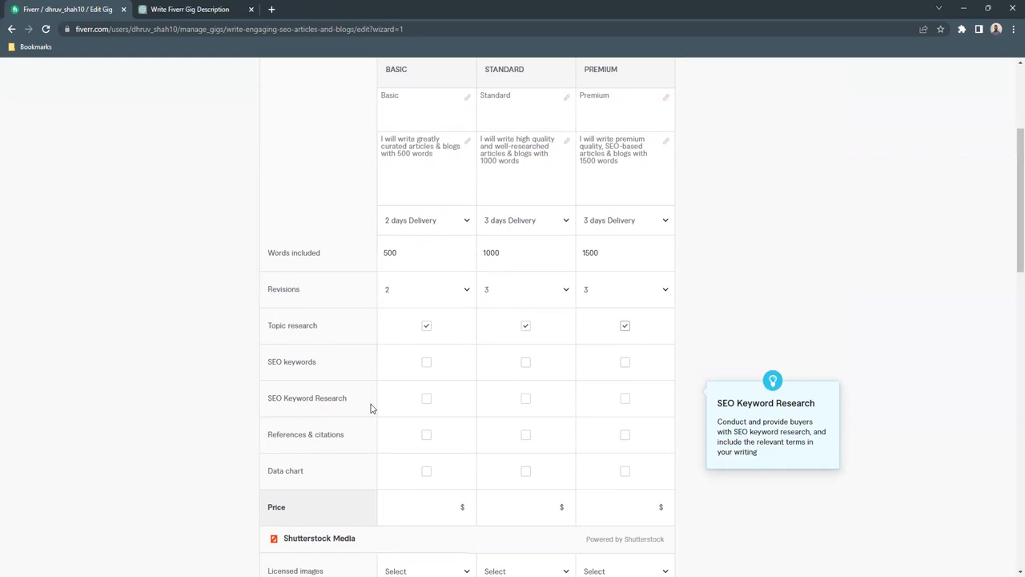
- Include SEO keywords and SEO Keyword Research in the Standard and Premium packages only
{"action": "left_click", "coordinate": [525, 362]}
{"action": "left_click", "coordinate": [526, 398]}
{"action": "left_click", "coordinate": [625, 362]}
{"action": "left_click", "coordinate": [626, 400]}
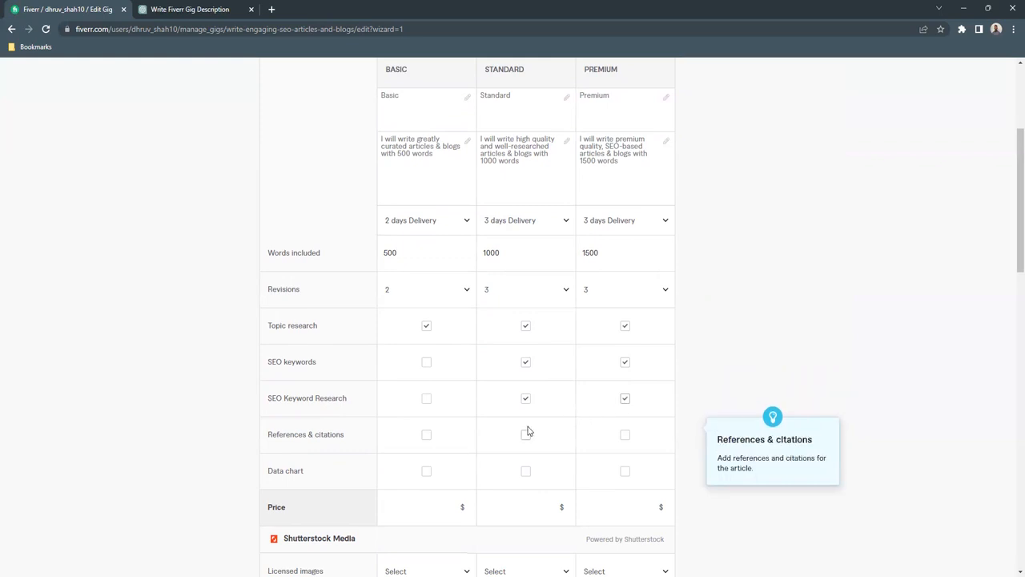
- Price the Basic package at $20, Standard at $65 and Premium at $125
{"action": "scroll", "coordinate": [527, 431], "scroll_direction": "down", "scroll_amount": 1}
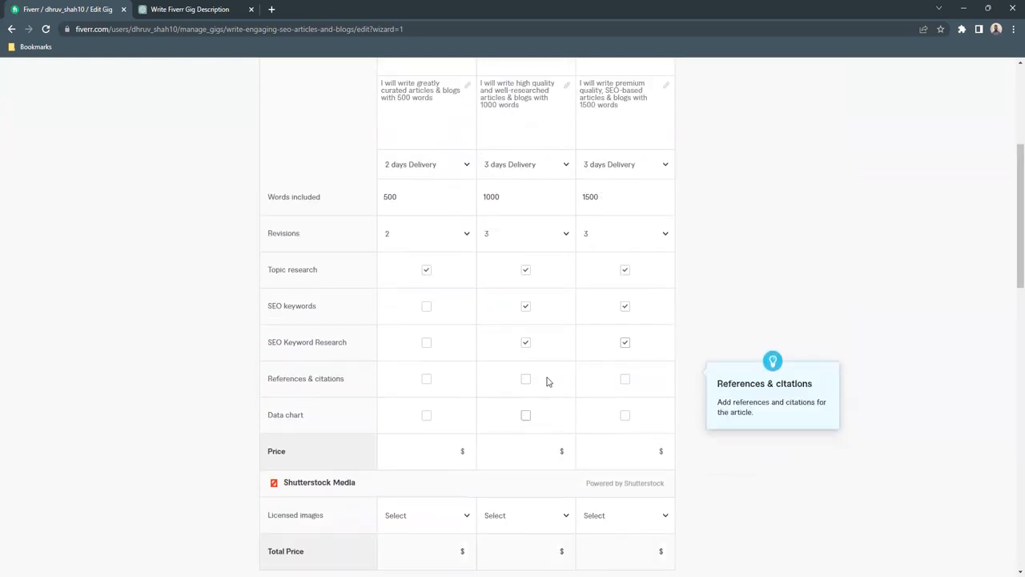
{"action": "scroll", "coordinate": [446, 421], "scroll_direction": "down", "scroll_amount": 1}
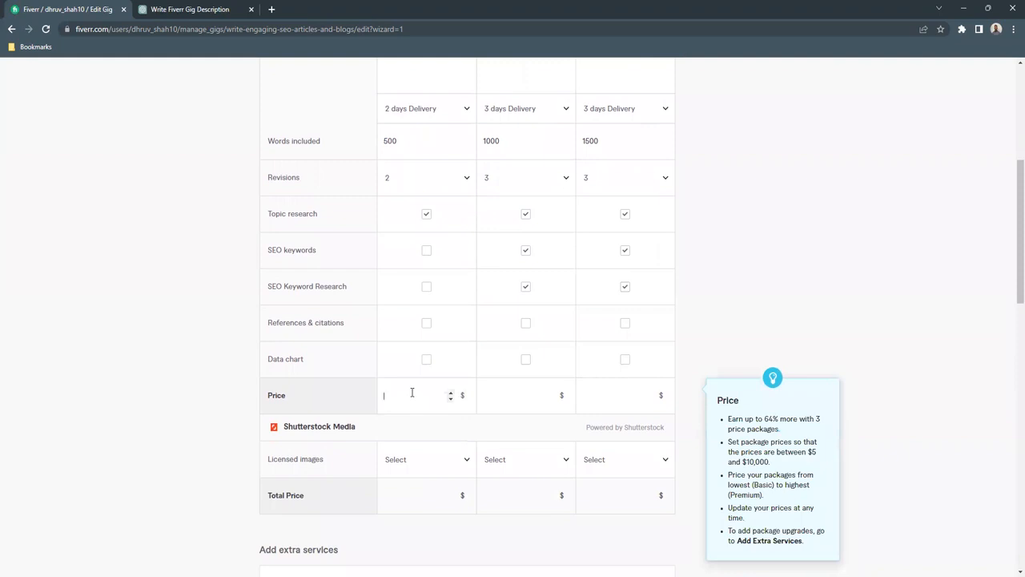
{"action": "type", "text": "20"}
{"action": "key", "text": "Tab"}
{"action": "type", "text": "65"}
{"action": "key", "text": "Tab"}
{"action": "type", "text": "125"}
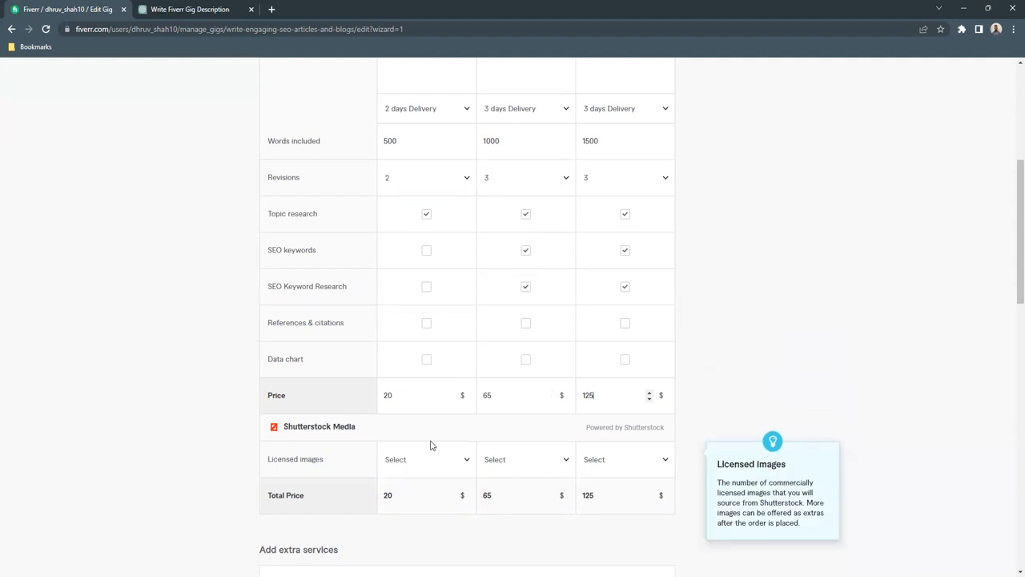
- Turn off the extra services for extra fast delivery, additional revision, and references & citations
{"action": "scroll", "coordinate": [376, 417], "scroll_direction": "down", "scroll_amount": 1}
{"action": "scroll", "coordinate": [405, 408], "scroll_direction": "down", "scroll_amount": 4}
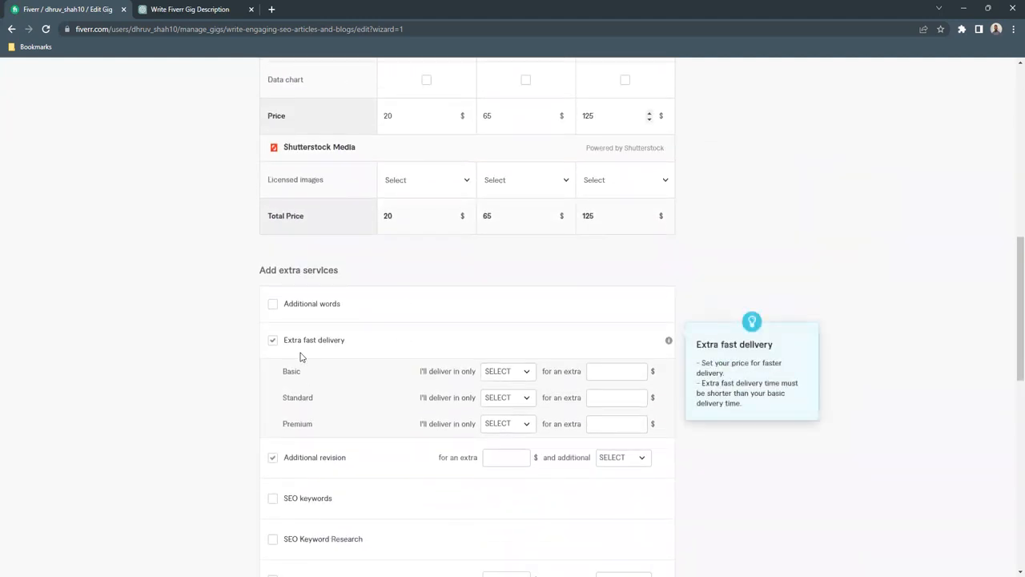
{"action": "left_click", "coordinate": [272, 285]}
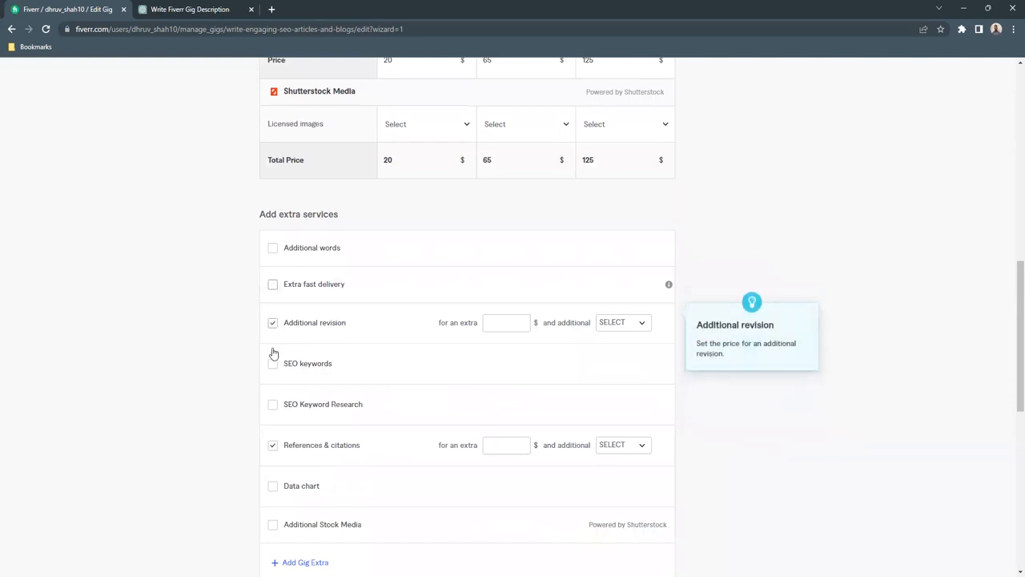
{"action": "left_click", "coordinate": [273, 323]}
{"action": "left_click", "coordinate": [273, 445]}
{"action": "scroll", "coordinate": [281, 440], "scroll_direction": "down", "scroll_amount": 2}
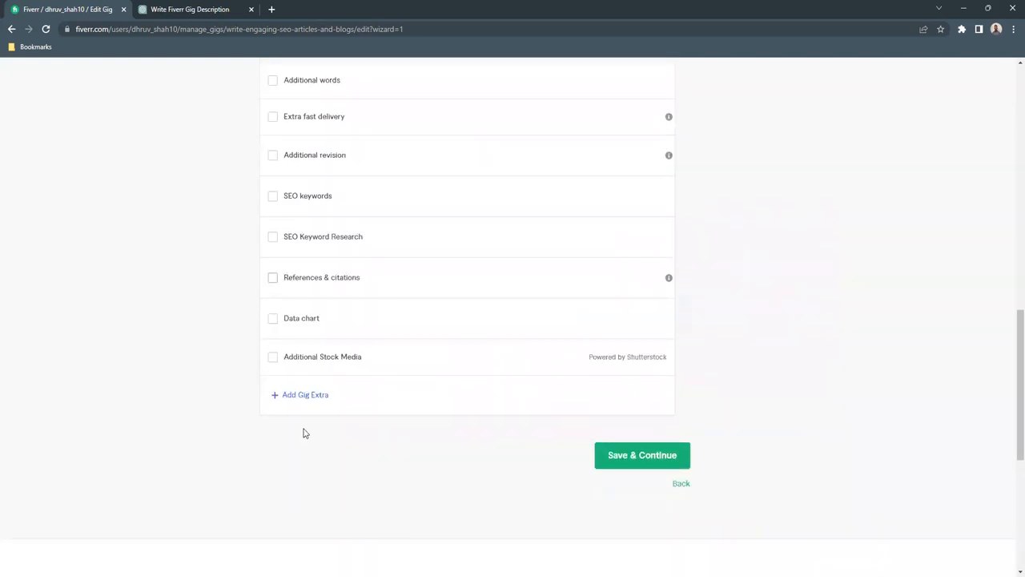
- Review the package setup, save the pricing and continue to the gig's Description & FAQ stage
{"action": "scroll", "coordinate": [305, 430], "scroll_direction": "up", "scroll_amount": 12}
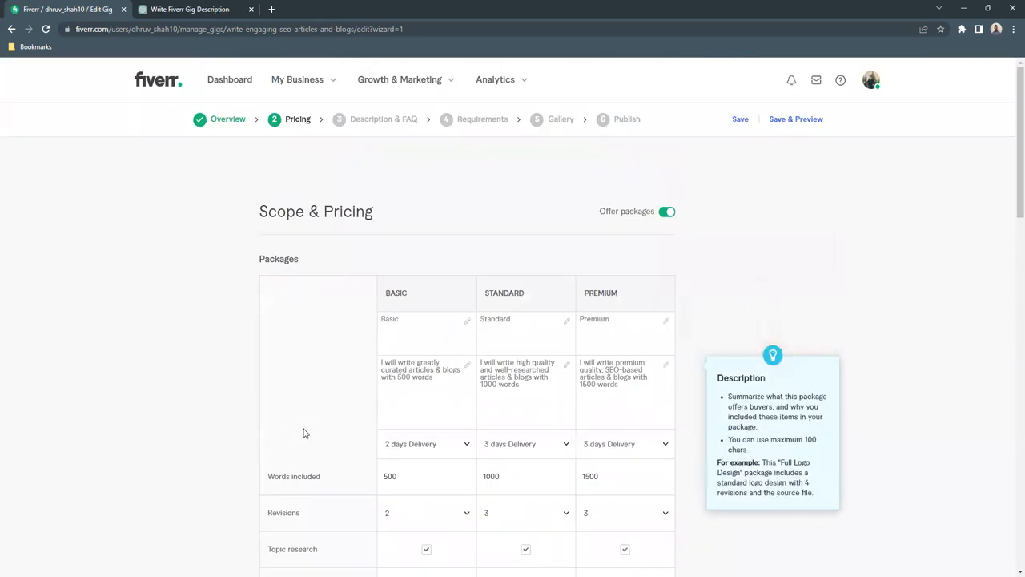
{"action": "scroll", "coordinate": [303, 433], "scroll_direction": "down", "scroll_amount": 12}
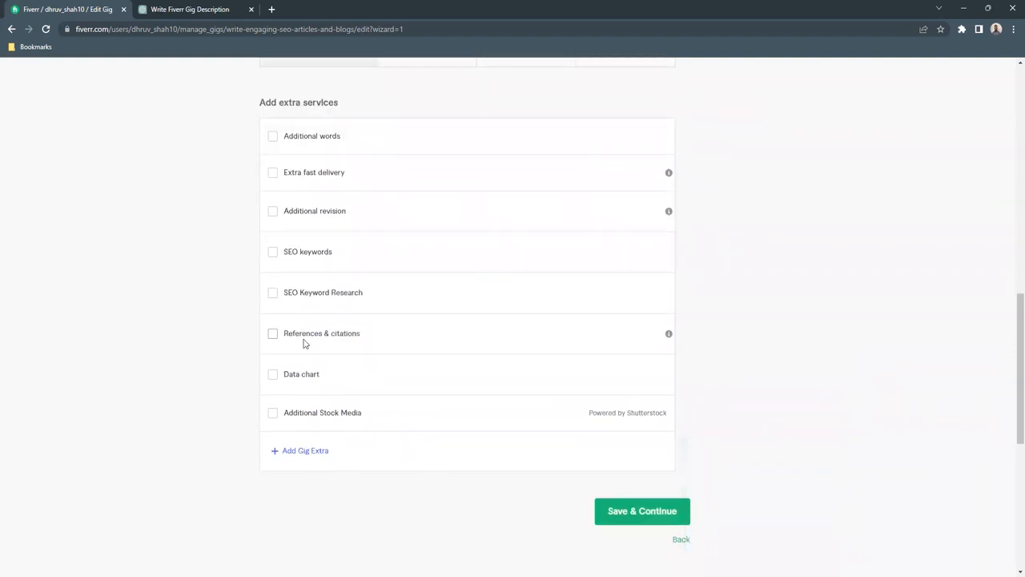
{"action": "scroll", "coordinate": [303, 342], "scroll_direction": "up", "scroll_amount": 10}
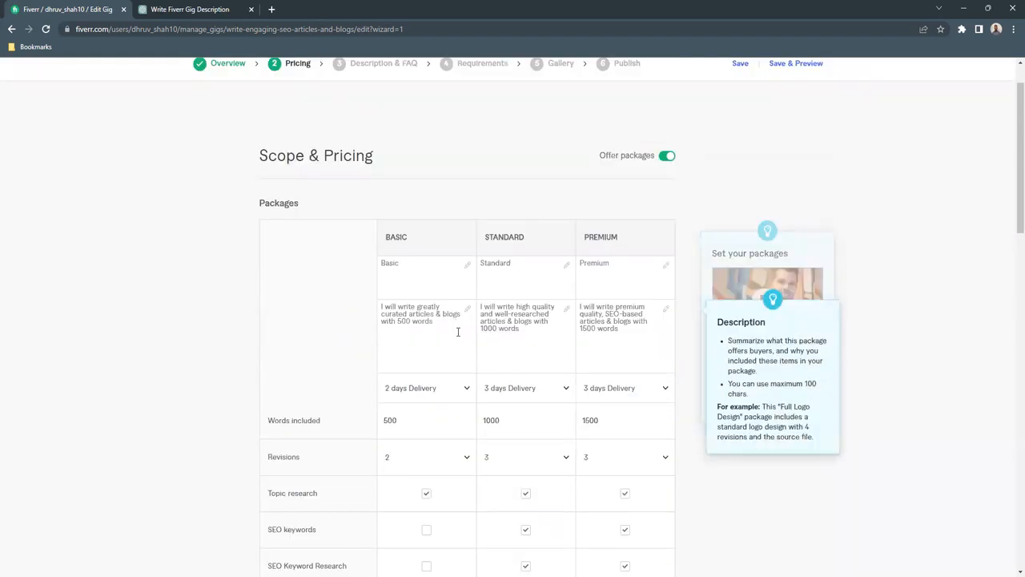
{"action": "scroll", "coordinate": [458, 332], "scroll_direction": "down", "scroll_amount": 15}
{"action": "left_click", "coordinate": [661, 120]}
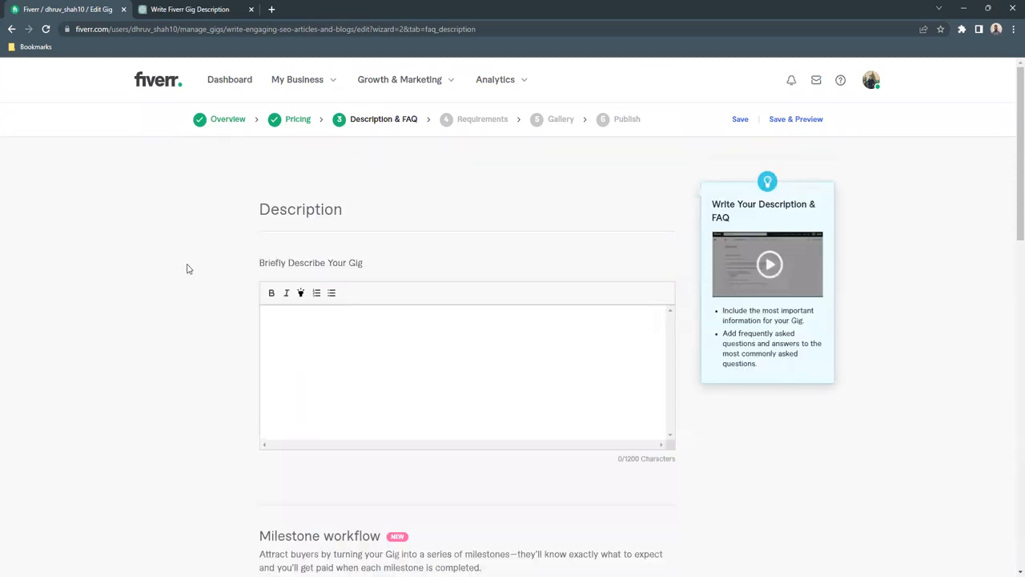
{"action": "left_click", "coordinate": [407, 327]}
- Switch to ChatGPT and submit the prompt "write a Fiverr description for posting articles & blogs services"
{"action": "left_click", "coordinate": [173, 8]}
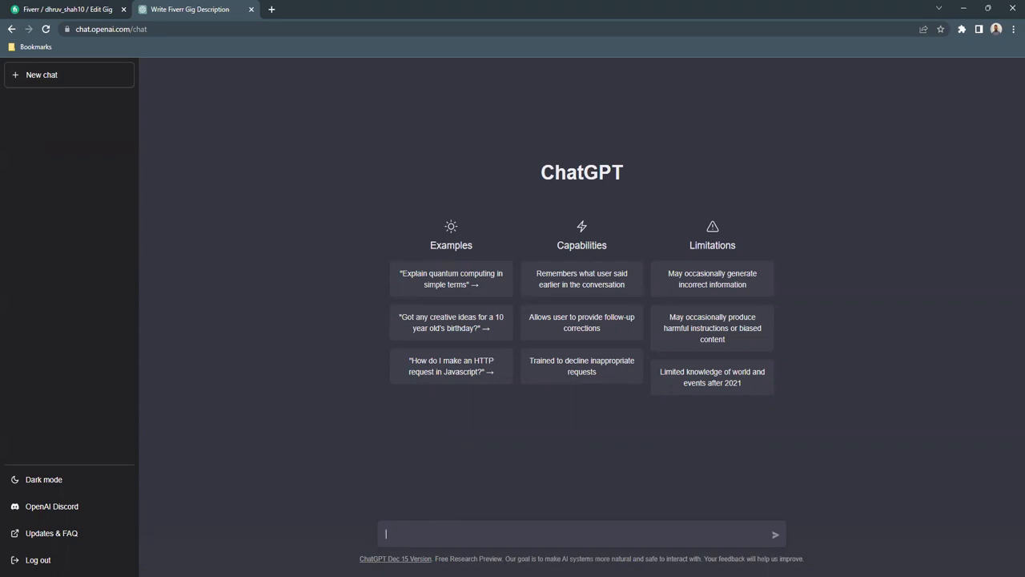
{"action": "type", "text": "write a Fiverr description for "}
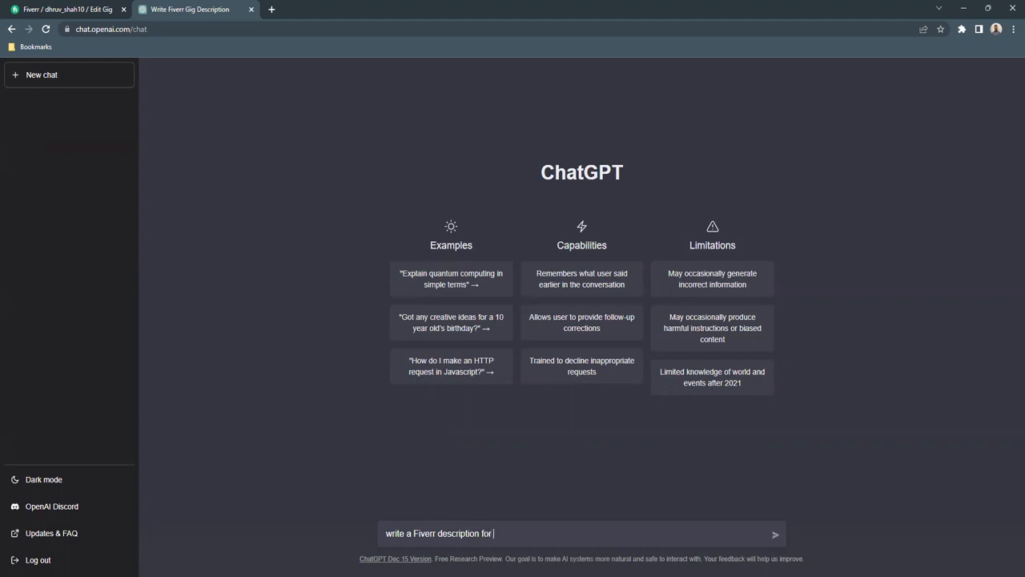
{"action": "type", "text": "posting articles & blogs servi"}
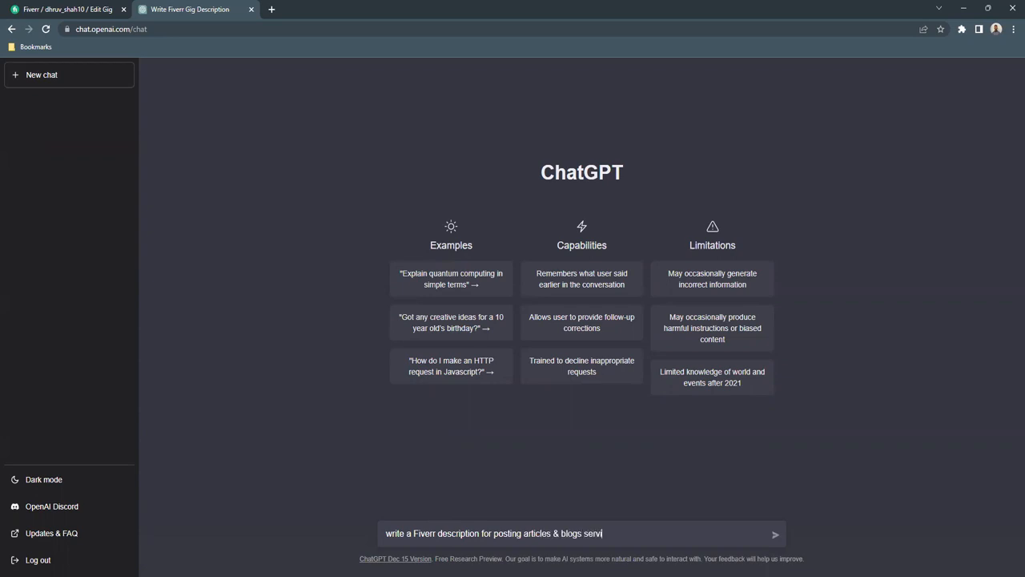
{"action": "type", "text": "ces"}
{"action": "key", "text": "Return"}
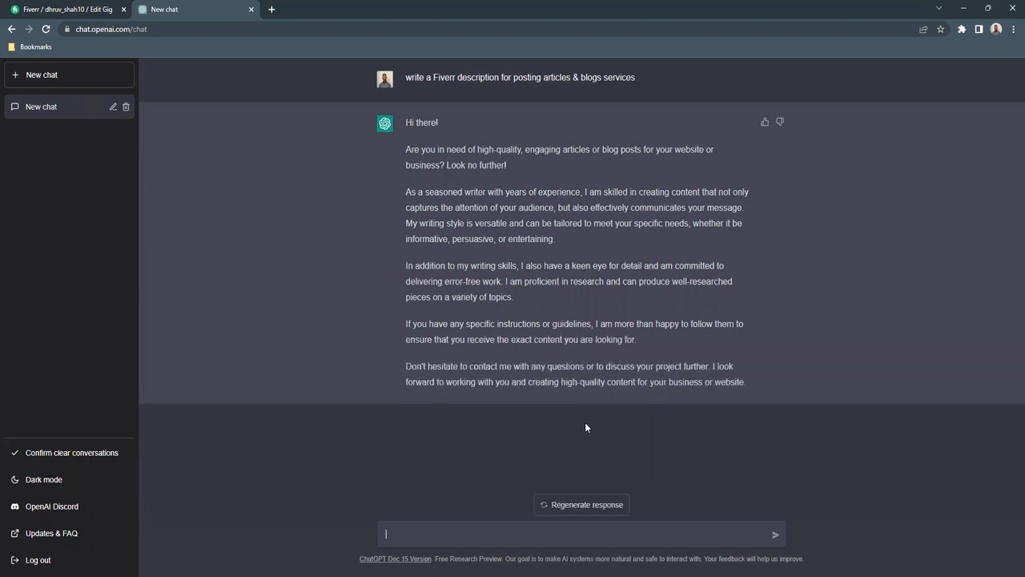
- Copy ChatGPT's entire generated description and paste it into the gig description on Fiverr
{"action": "left_click_drag", "start_coordinate": [748, 381], "coordinate": [398, 119]}
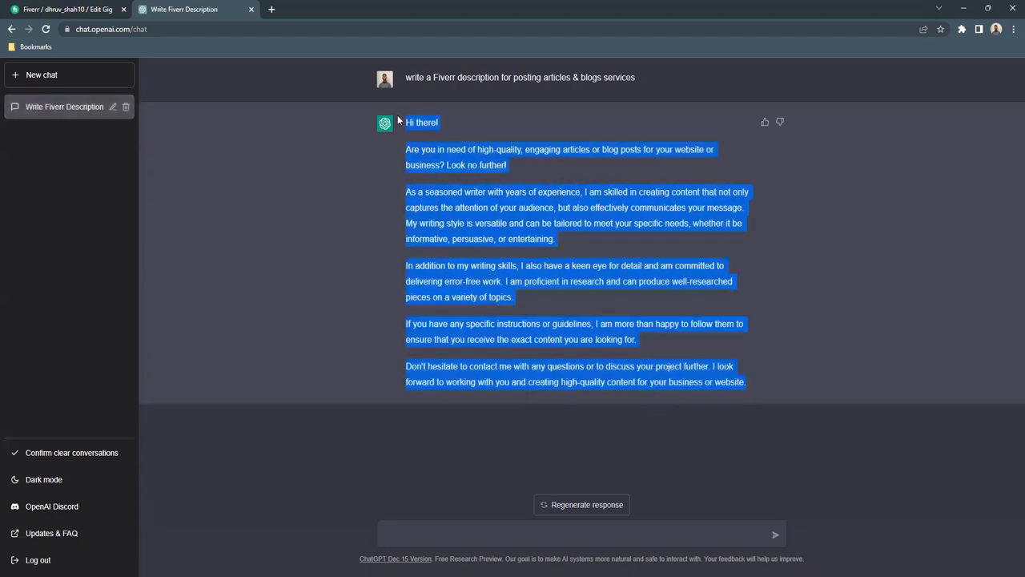
{"action": "left_click", "coordinate": [40, 8]}
{"action": "left_click", "coordinate": [292, 350]}
{"action": "key", "text": "ctrl+v"}
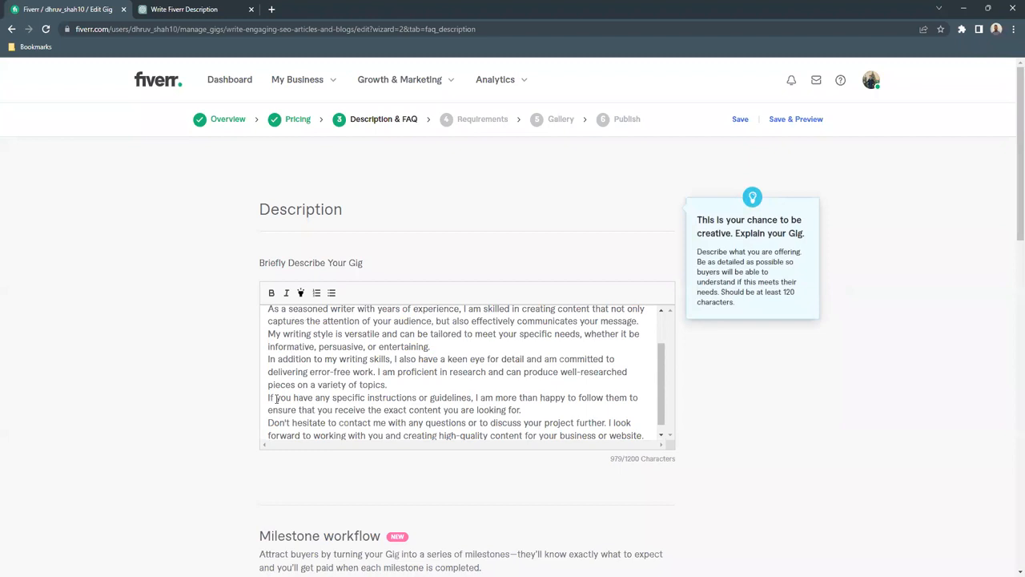
{"action": "scroll", "coordinate": [276, 398], "scroll_direction": "down", "scroll_amount": 1}
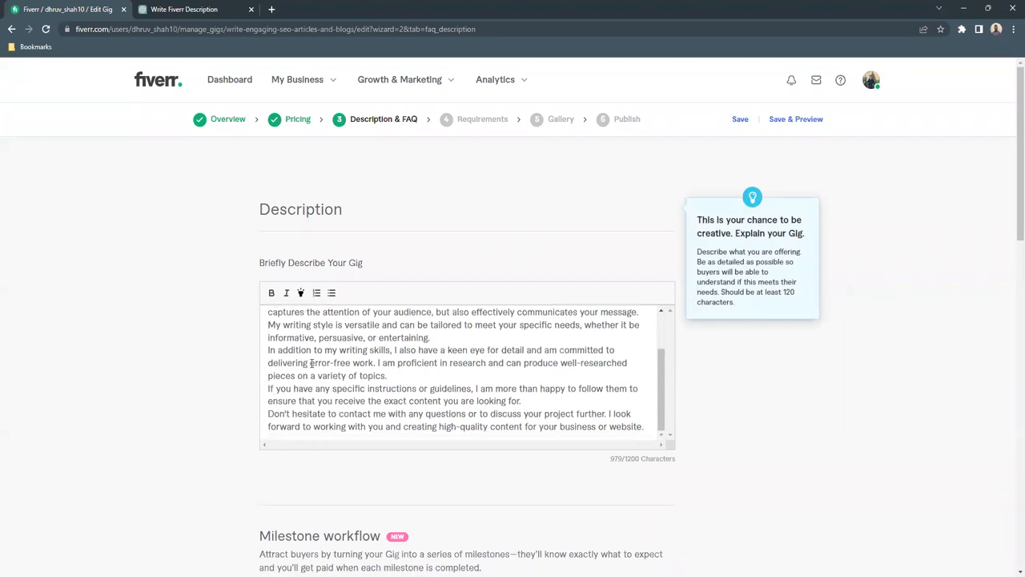
- Separate the paragraphs of the gig description with blank lines, from the greeting down to the closing paragraphs
{"action": "key", "text": "Return"}
{"action": "scroll", "coordinate": [292, 371], "scroll_direction": "up", "scroll_amount": 1}
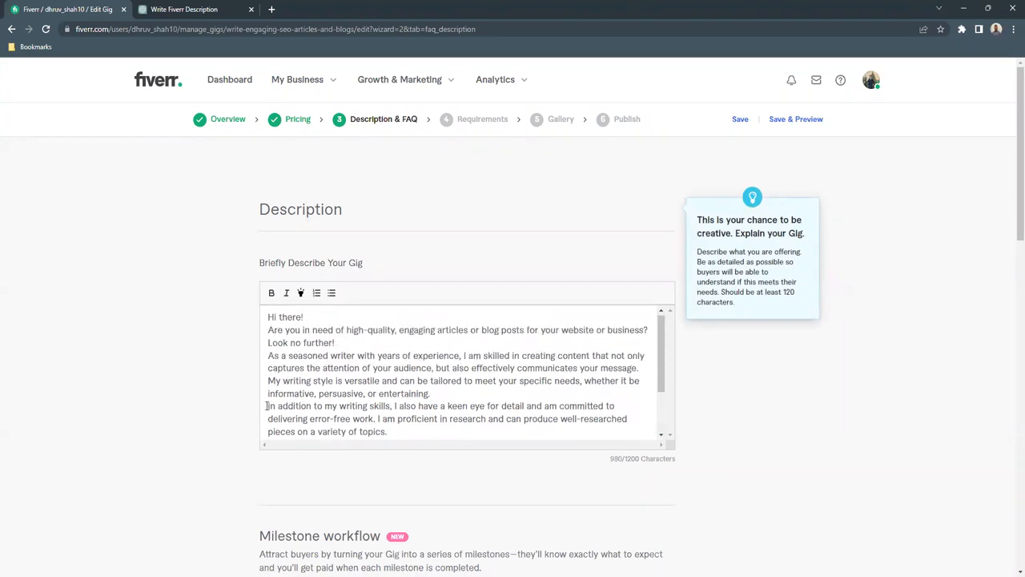
{"action": "left_click", "coordinate": [267, 405]}
{"action": "key", "text": "Return"}
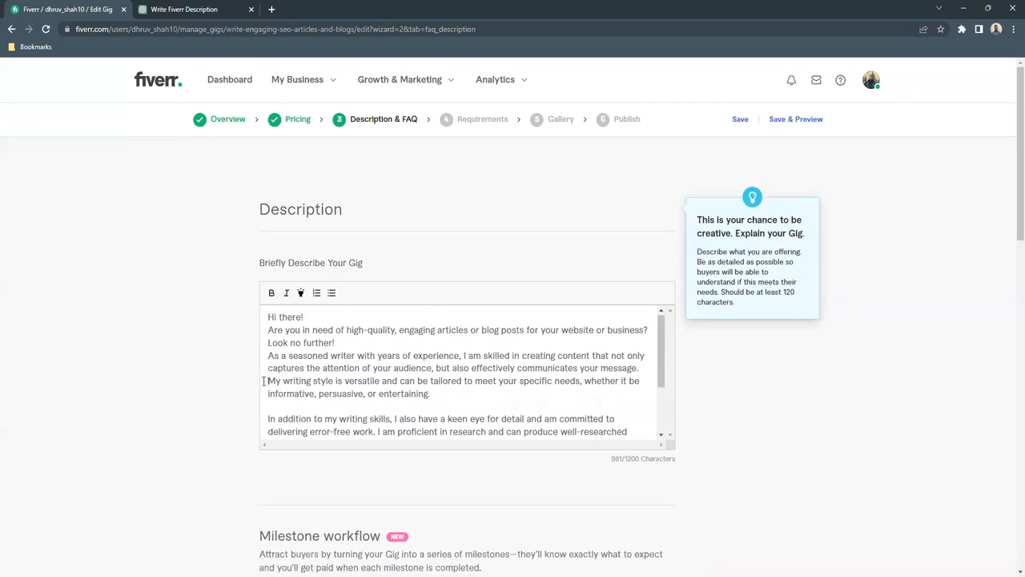
{"action": "left_click", "coordinate": [263, 381]}
{"action": "key", "text": "Return"}
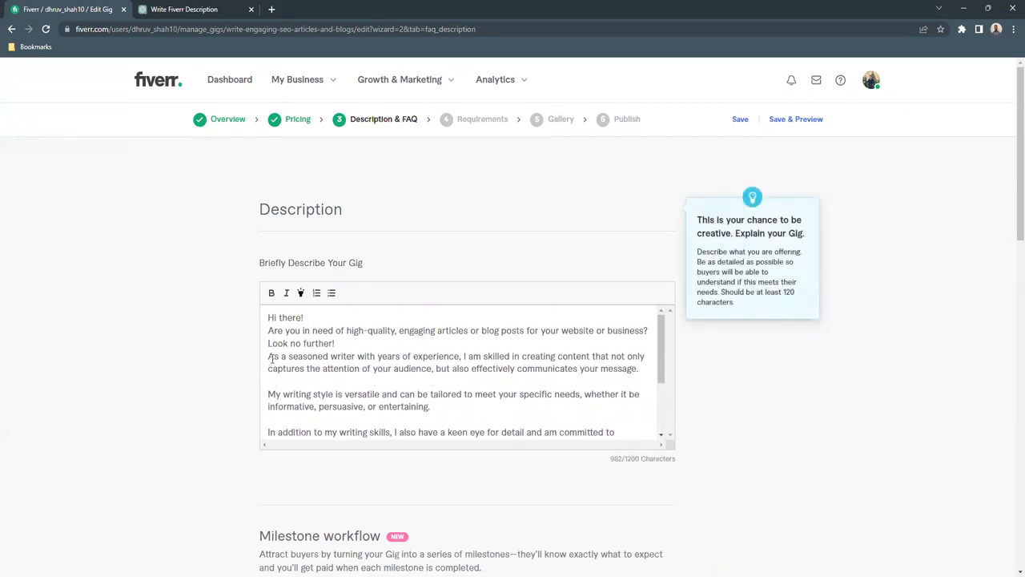
{"action": "left_click", "coordinate": [265, 358]}
{"action": "key", "text": "Return"}
{"action": "left_click", "coordinate": [265, 330]}
{"action": "key", "text": "Return"}
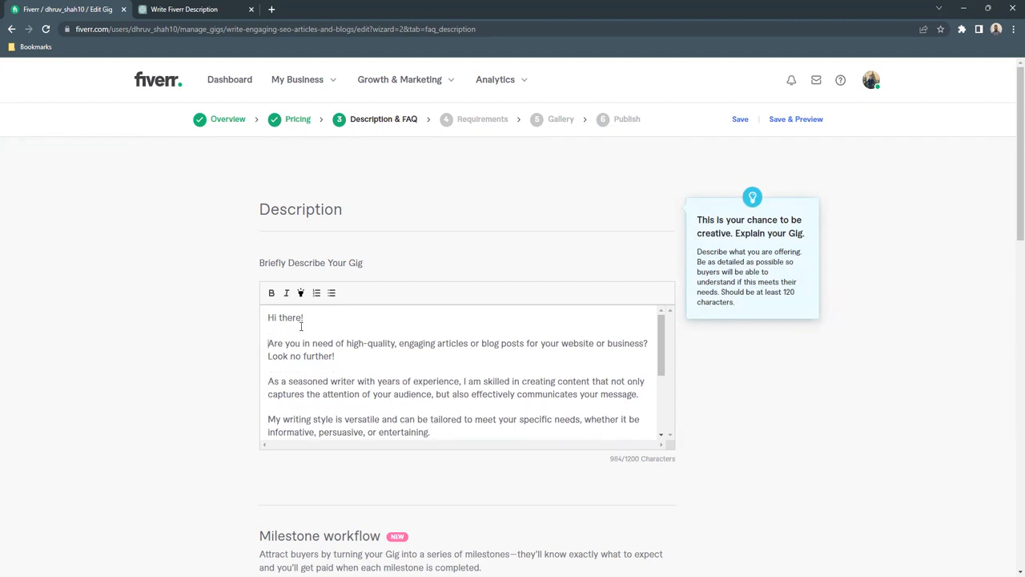
- Replace the greeting "Hi there!" in the description with "Please feel free to message me for a customized package that fits your needs!"
{"action": "left_click_drag", "start_coordinate": [307, 317], "coordinate": [271, 320]}
{"action": "type", "text": "Please fee fre"}
{"action": "key", "text": "BackSpace"}
{"action": "key", "text": "BackSpace"}
{"action": "key", "text": "BackSpace"}
{"action": "key", "text": "BackSpace"}
{"action": "type", "text": "l free to message "}
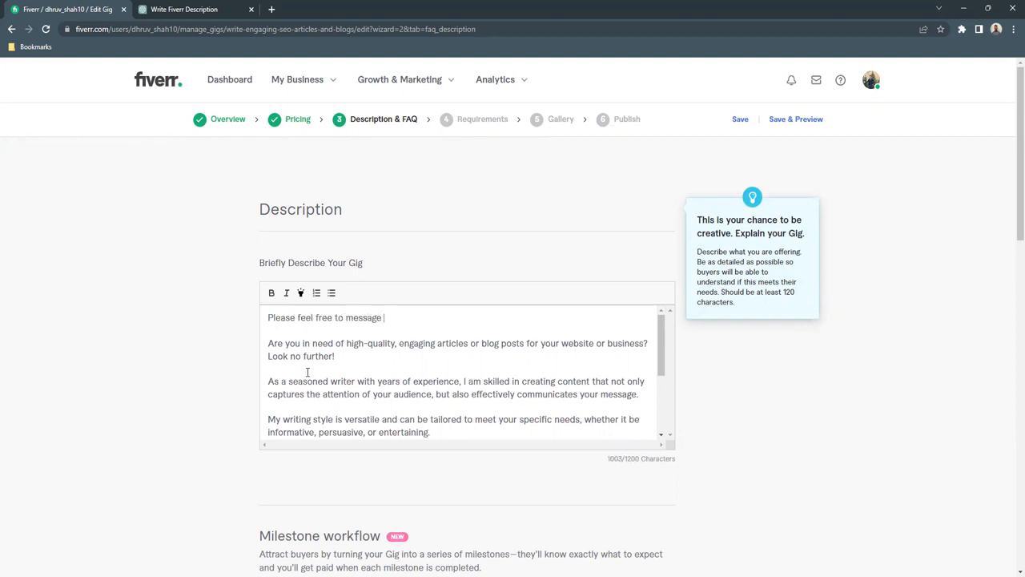
{"action": "type", "text": "me for a customized package that "}
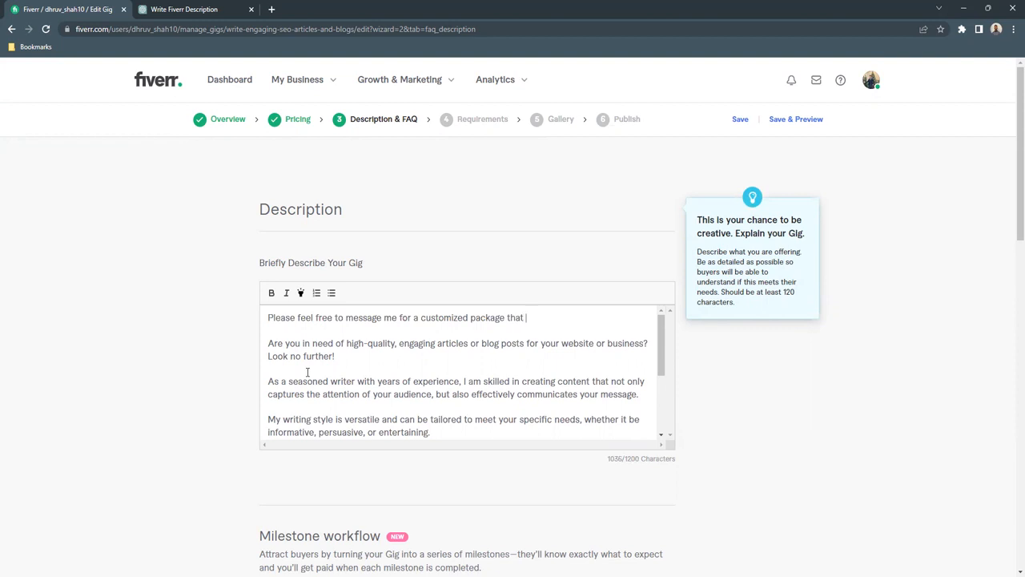
{"action": "type", "text": "fits your needs!"}
- Highlight the description's opening line about the customized package
{"action": "triple_click", "coordinate": [269, 316]}
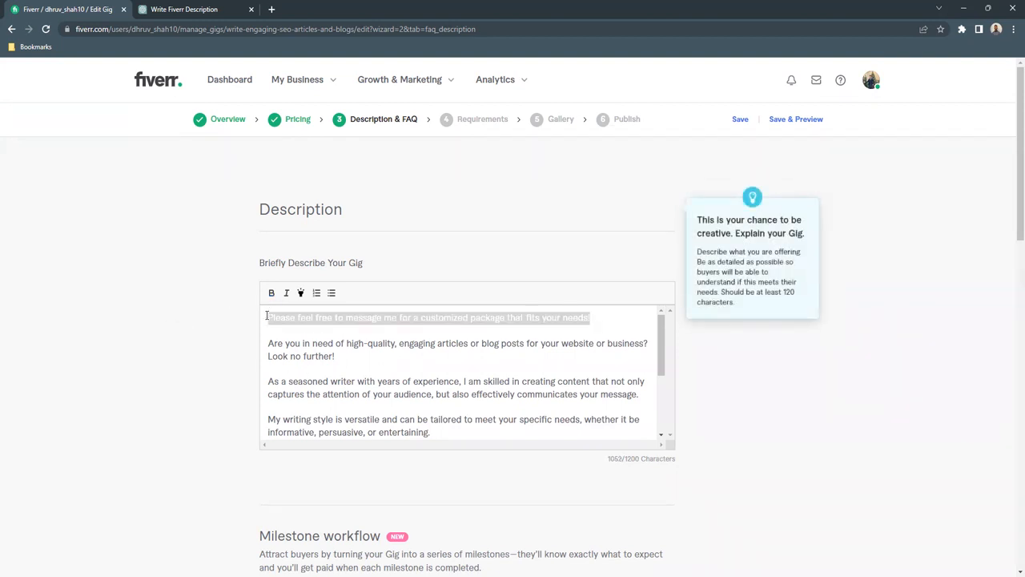
{"action": "left_click", "coordinate": [301, 293]}
{"action": "left_click", "coordinate": [347, 335]}
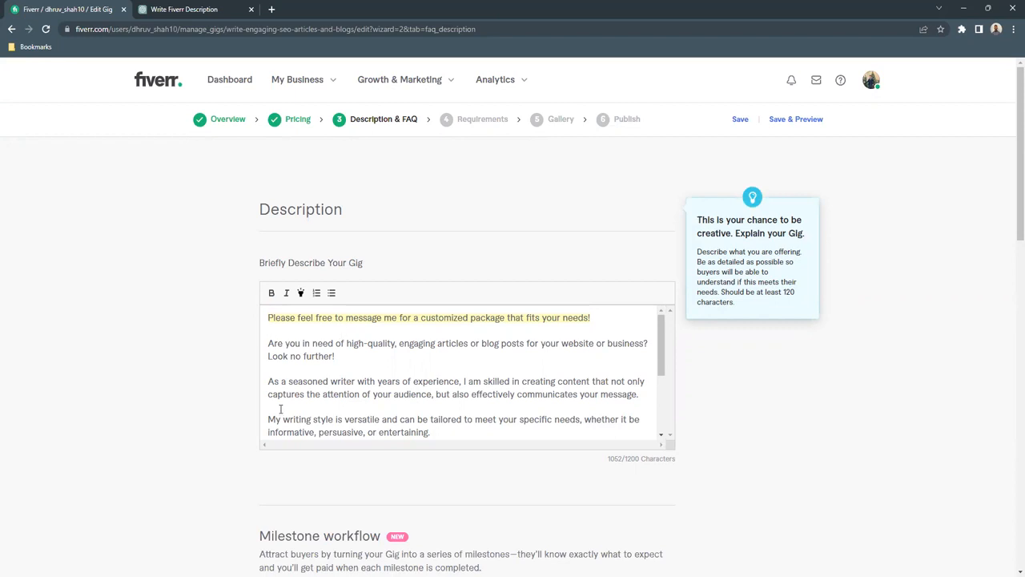
- Save the Description & FAQ stage and continue to the gig's Requirements stage
{"action": "scroll", "coordinate": [264, 415], "scroll_direction": "down", "scroll_amount": 3}
{"action": "scroll", "coordinate": [190, 428], "scroll_direction": "down", "scroll_amount": 9}
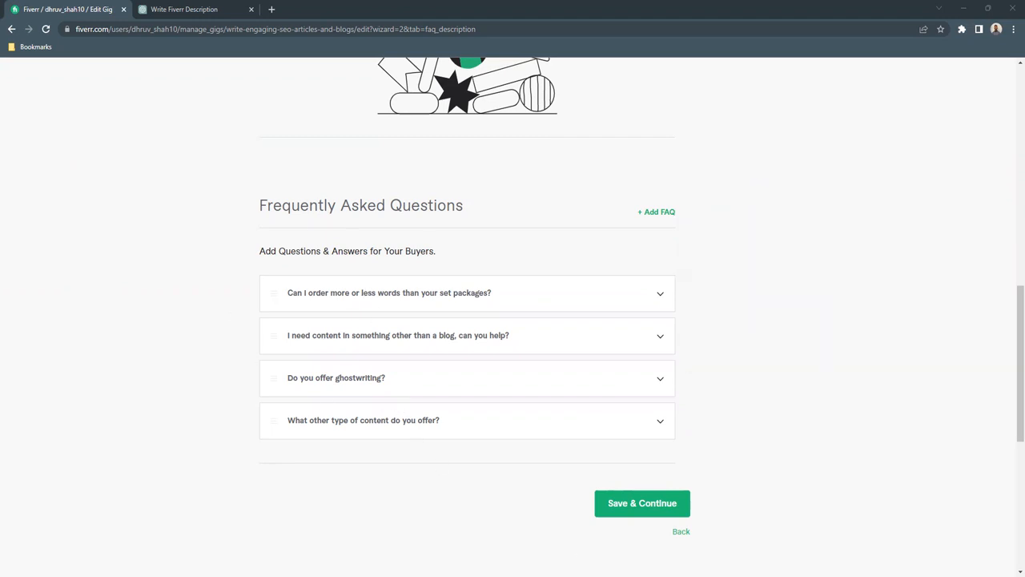
{"action": "left_click", "coordinate": [618, 504]}
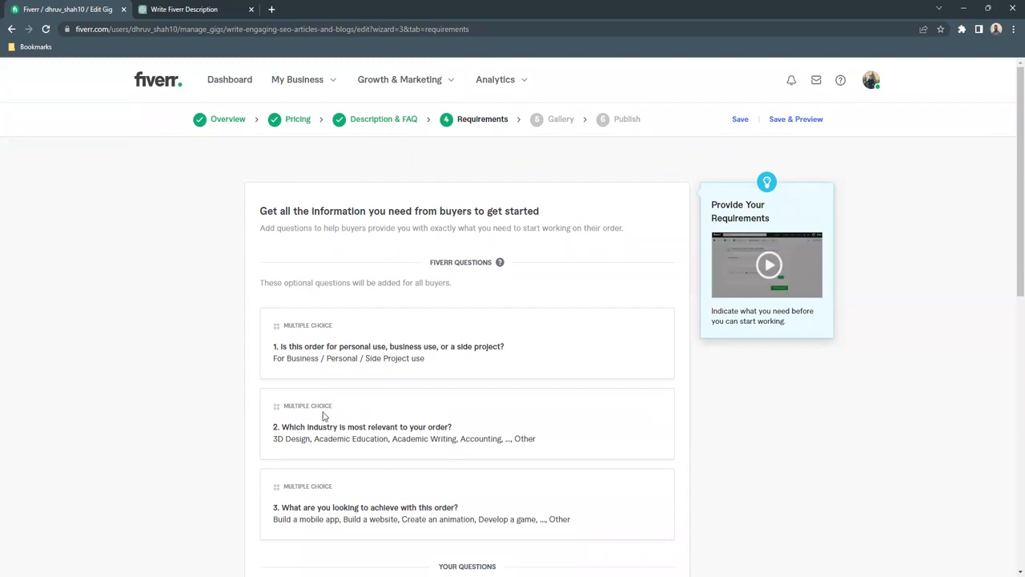
- Add the required free-text buyer question "Please provide the topic of the article/blog." below Fiverr's own questions
{"action": "scroll", "coordinate": [336, 416], "scroll_direction": "down", "scroll_amount": 1}
{"action": "scroll", "coordinate": [336, 417], "scroll_direction": "down", "scroll_amount": 3}
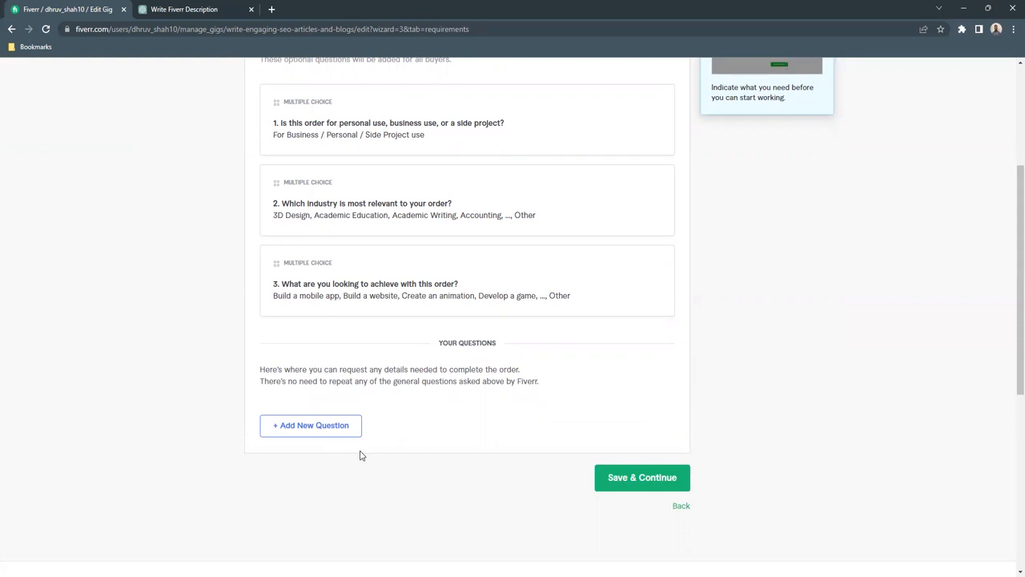
{"action": "left_click", "coordinate": [352, 426]}
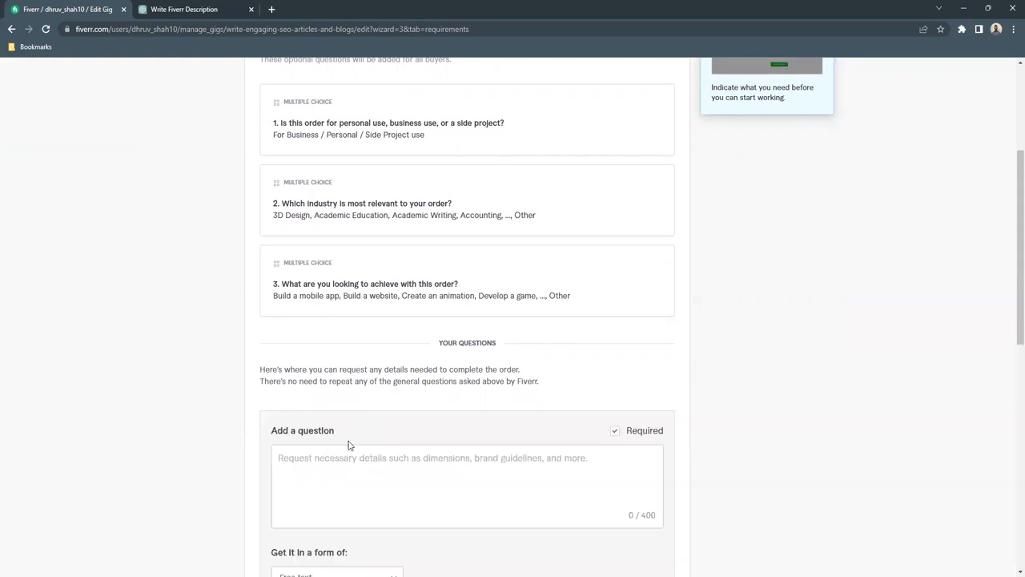
{"action": "scroll", "coordinate": [238, 451], "scroll_direction": "down", "scroll_amount": 2}
{"action": "left_click", "coordinate": [348, 357]}
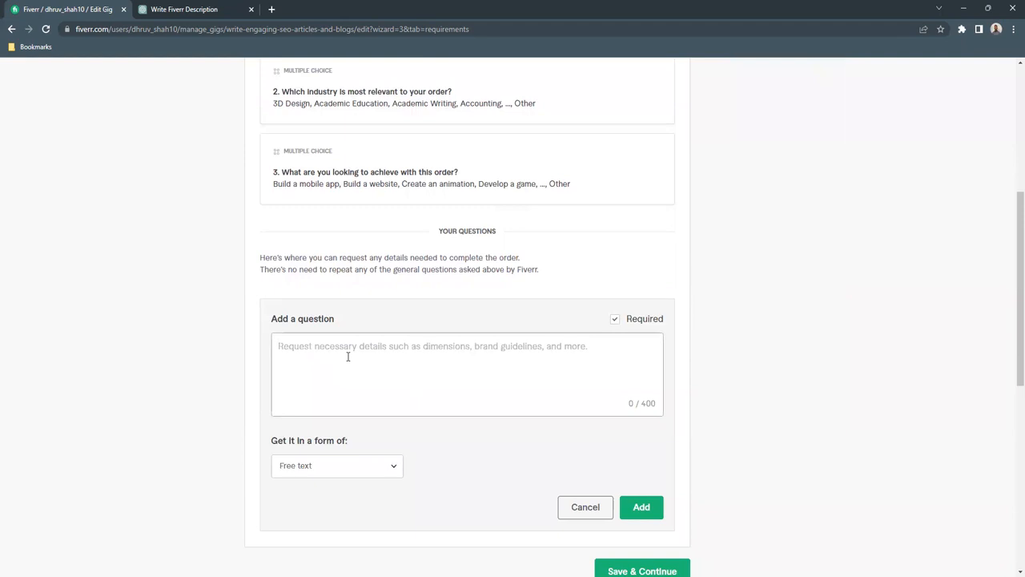
{"action": "type", "text": "P"}
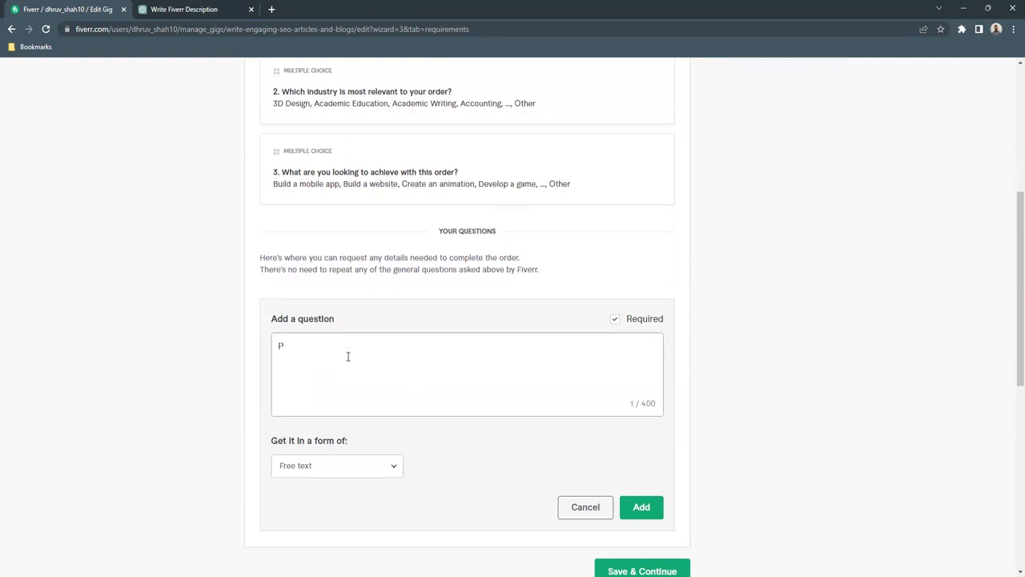
{"action": "type", "text": "lease provide the topic of the article/blog?"}
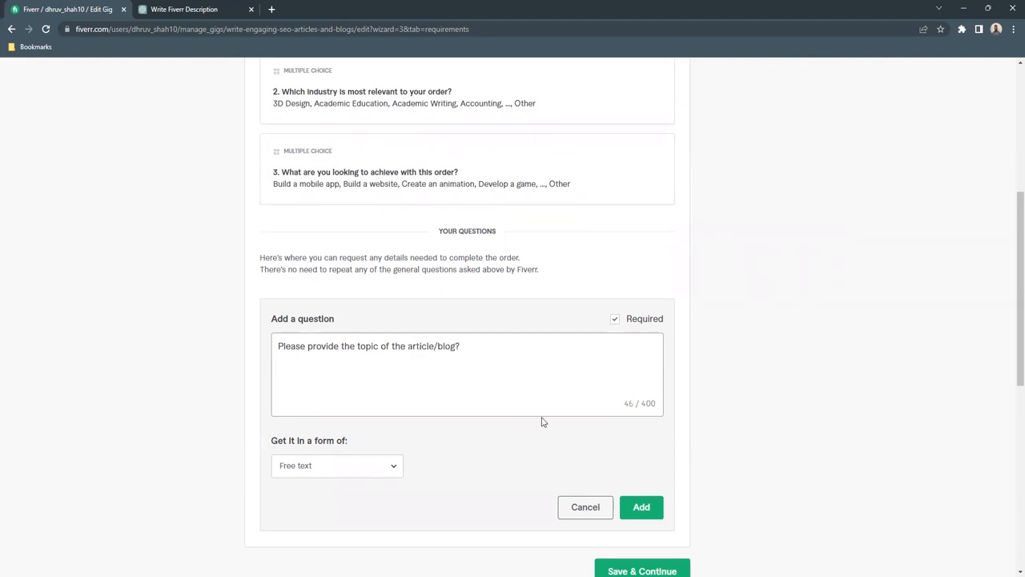
{"action": "key", "text": "BackSpace"}
{"action": "left_click", "coordinate": [635, 516]}
- Add a second required free-text buyer question, "Who is the target audience for this article/blog?"
{"action": "left_click", "coordinate": [309, 387]}
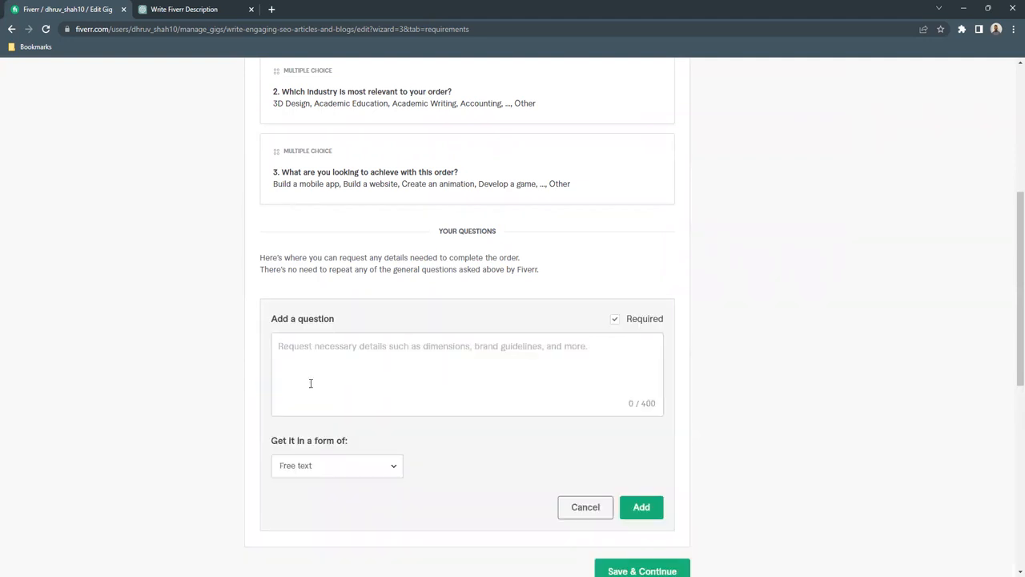
{"action": "left_click", "coordinate": [378, 374]}
{"action": "type", "text": "Wha"}
{"action": "key", "text": "BackSpace"}
{"action": "key", "text": "BackSpace"}
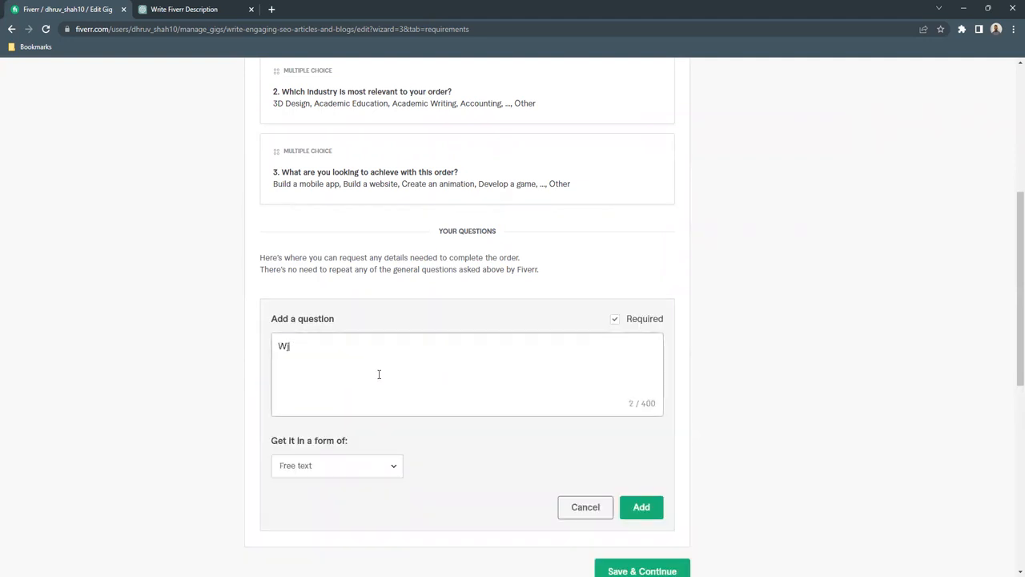
{"action": "type", "text": "ho is the target audience "}
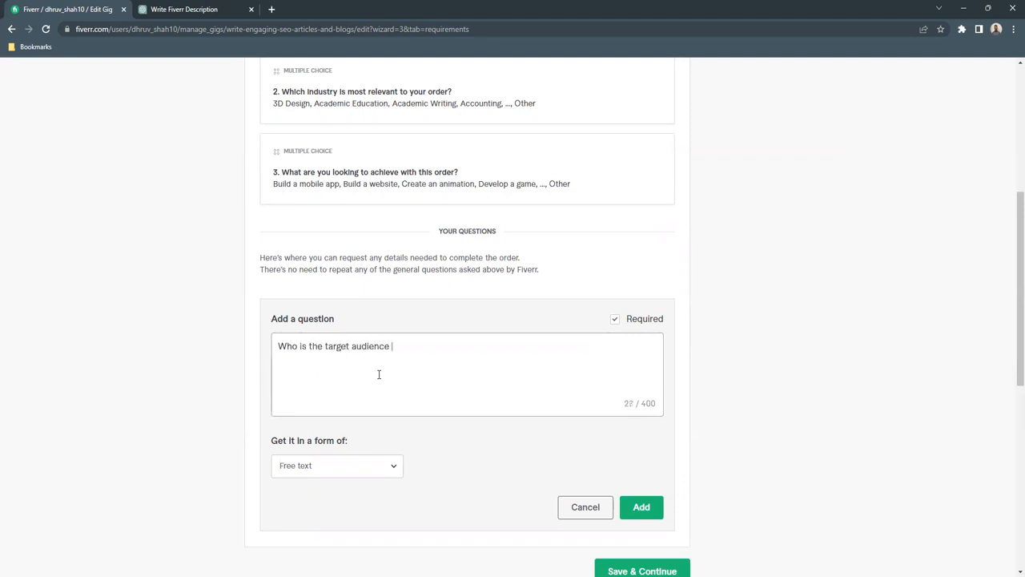
{"action": "type", "text": "for this article/blogs"}
{"action": "key", "text": "BackSpace"}
{"action": "type", "text": "?"}
{"action": "left_click", "coordinate": [640, 509]}
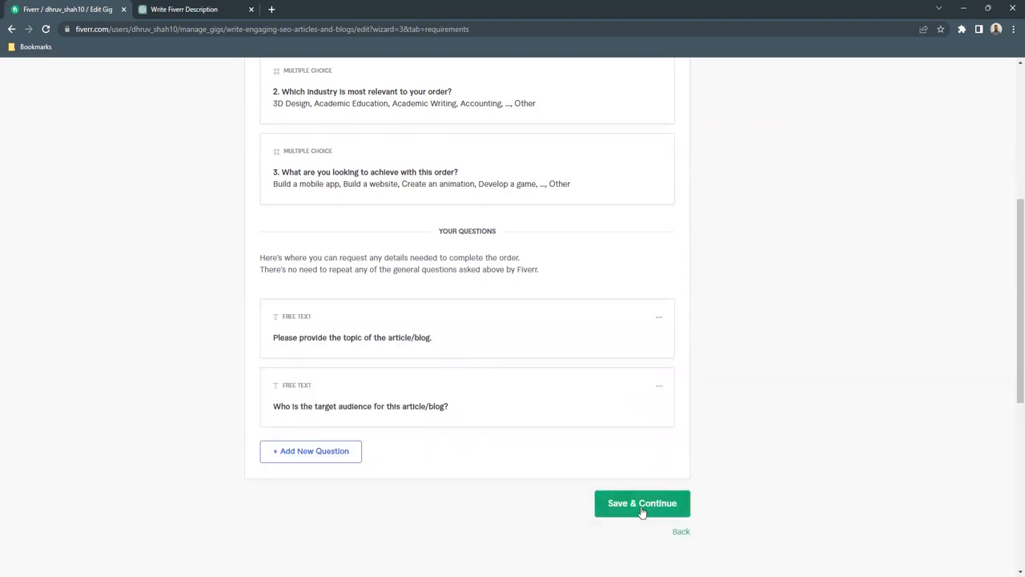
- Add a third required question, "What is your intent with this article/blog?", and save the requirements to continue to the next stage
{"action": "left_click", "coordinate": [291, 458]}
{"action": "left_click", "coordinate": [342, 384]}
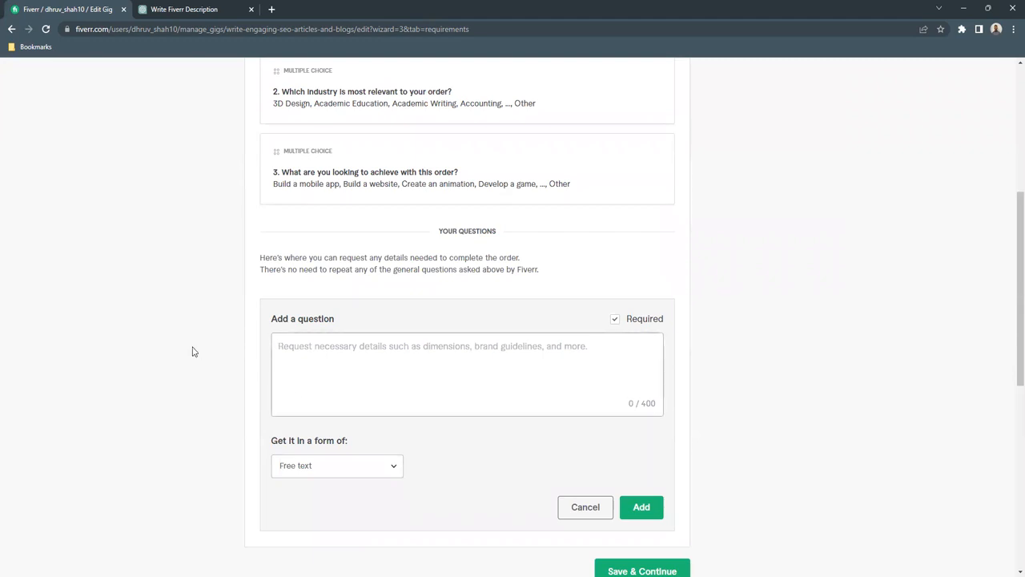
{"action": "type", "text": "What is "}
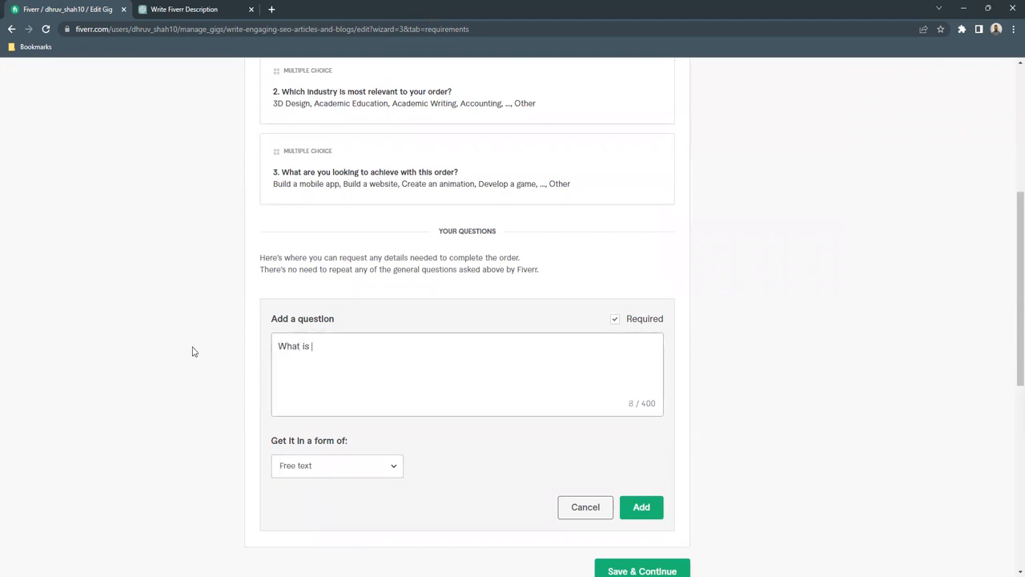
{"action": "type", "text": "your intent with this ar"}
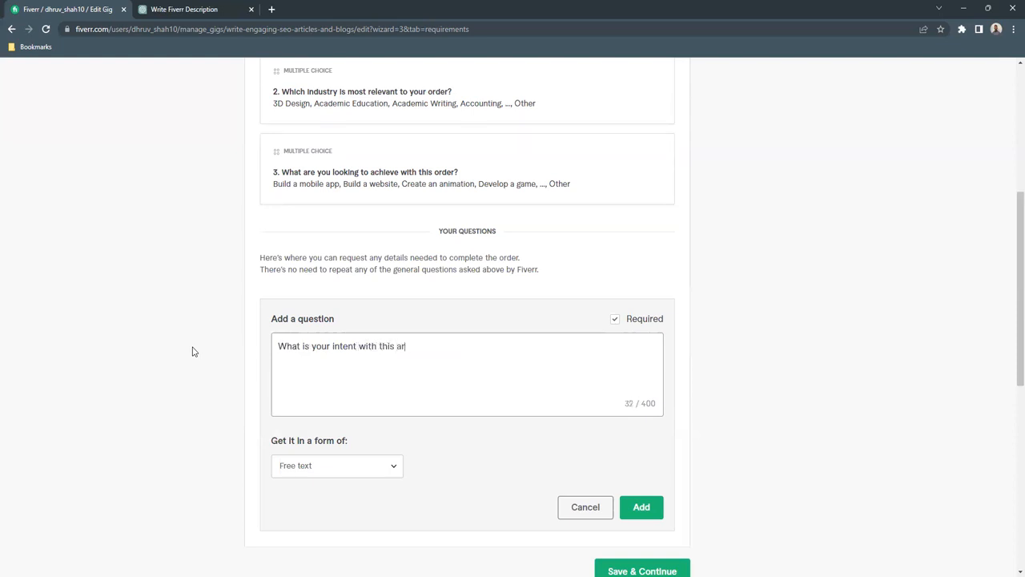
{"action": "type", "text": "ticle/blog?"}
{"action": "left_click", "coordinate": [649, 507]}
{"action": "scroll", "coordinate": [337, 392], "scroll_direction": "down", "scroll_amount": 1}
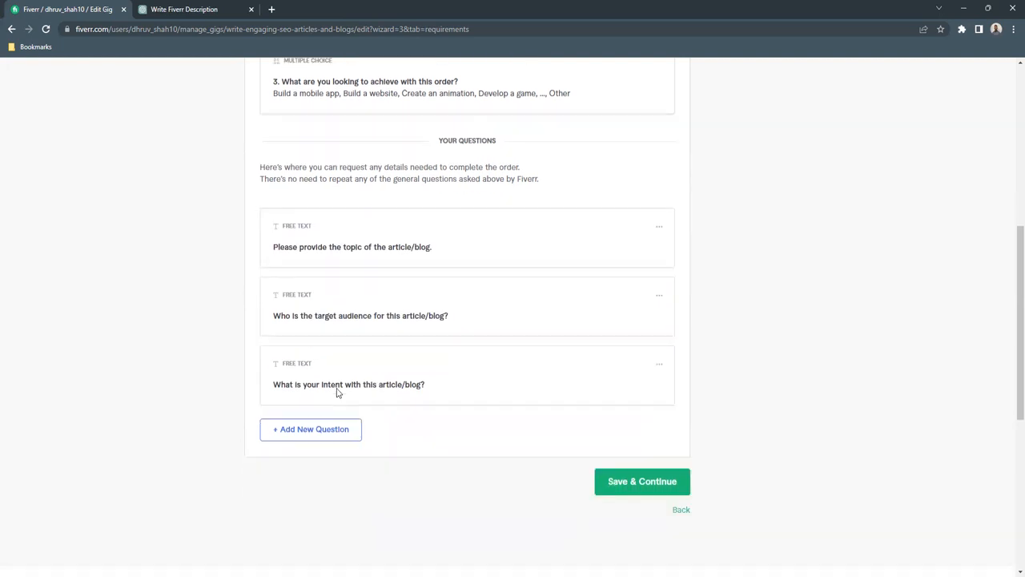
{"action": "left_click", "coordinate": [645, 468]}
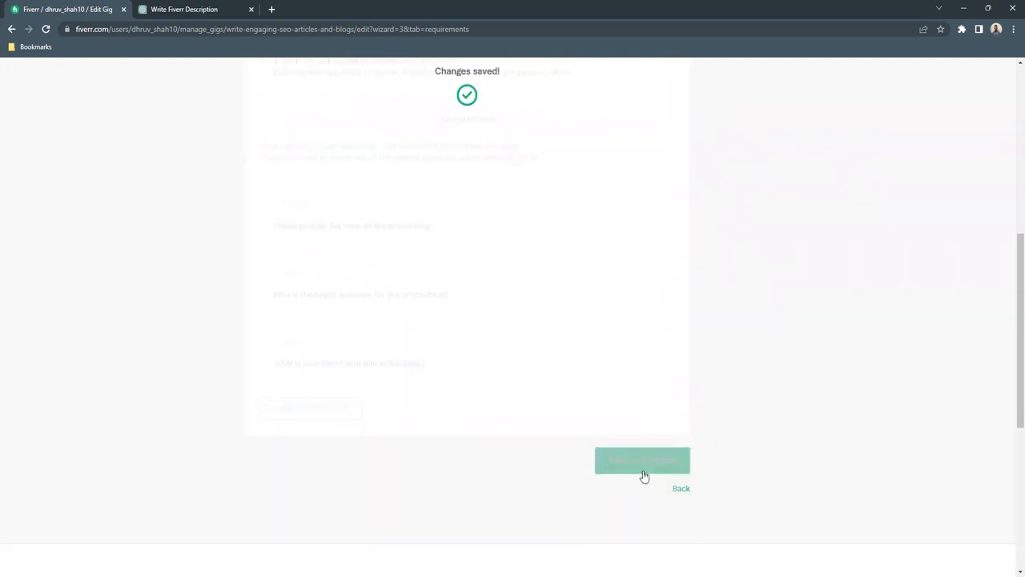